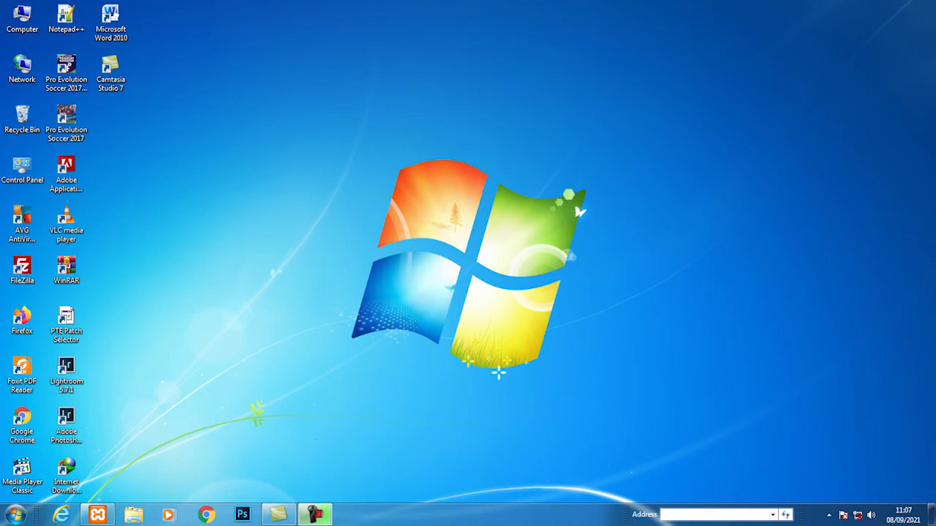
Step: Launch Firefox, dismiss the default-browser prompt, and load localhost/gudang
click(16, 515)
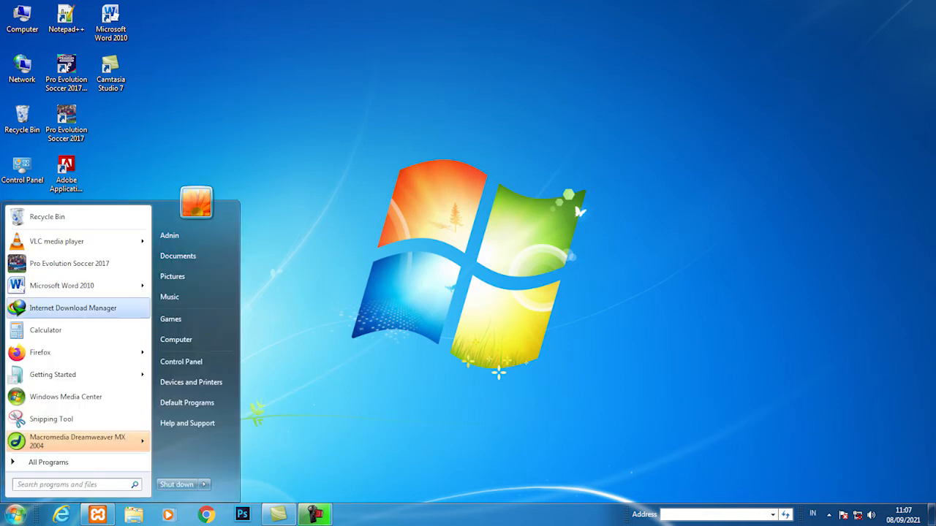
click(40, 352)
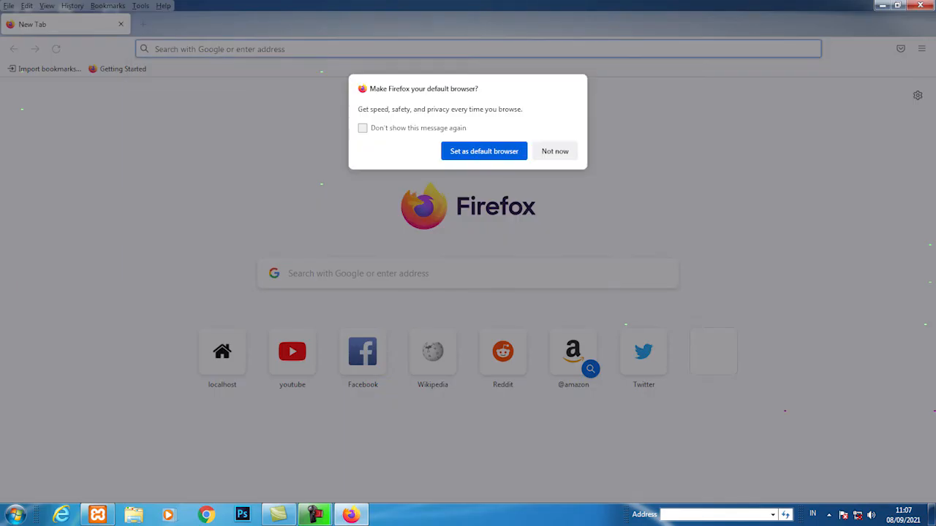
click(555, 151)
text(localhost/)
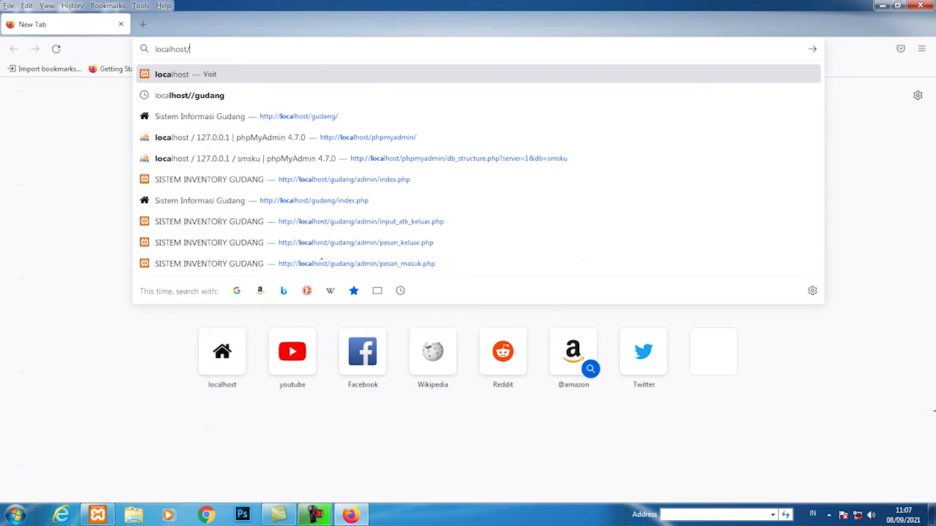
text(gudang/)
key(Return)
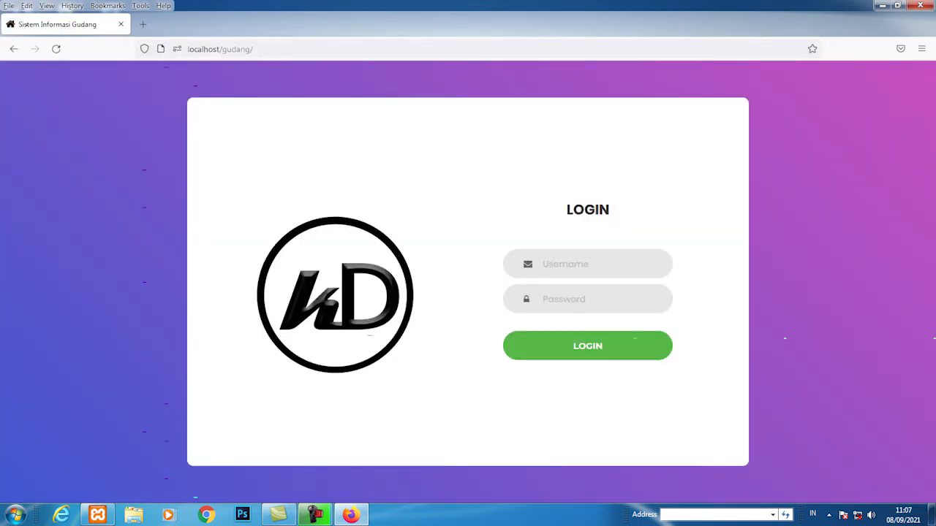
Step: Log in with the administrator username and password, declining to save the login
click(588, 263)
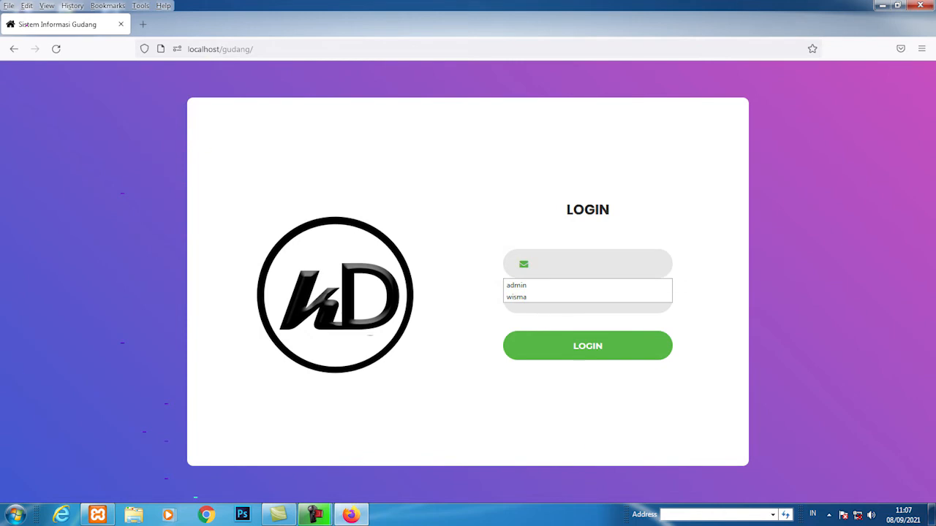
text(admin)
key(Tab)
text(12345)
key(Return)
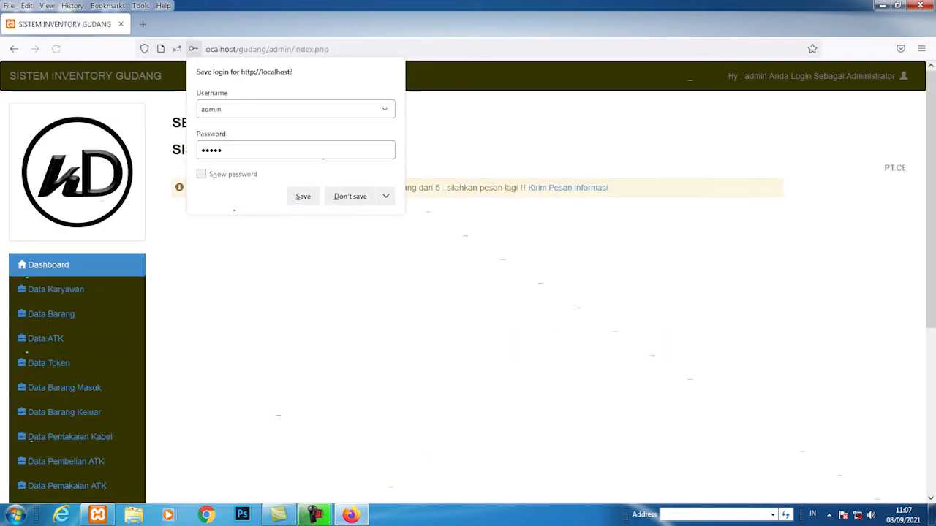
click(351, 196)
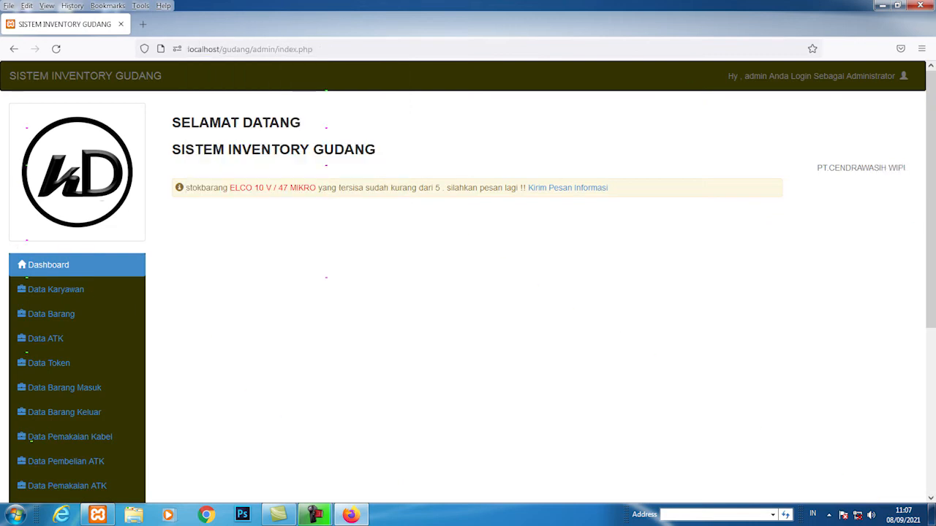
Step: Scroll the dashboard and open the still-empty Pesan Terkirim sent-messages list
scroll(468, 281, down, 3)
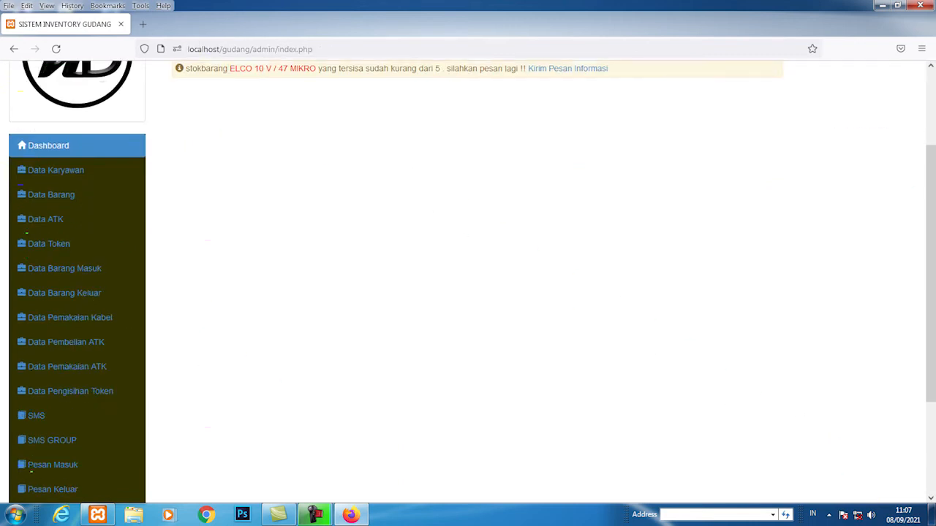
scroll(468, 282, up, 3)
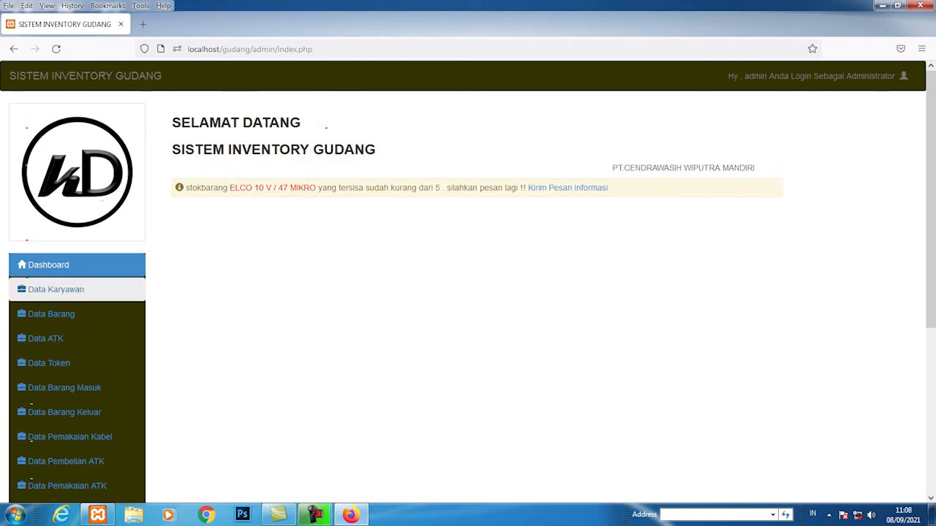
scroll(58, 289, down, 2)
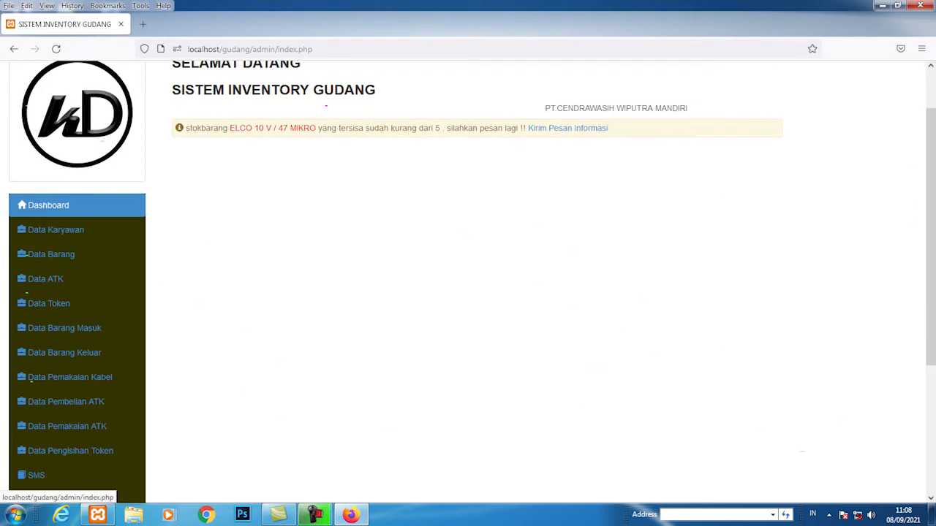
scroll(59, 263, down, 2)
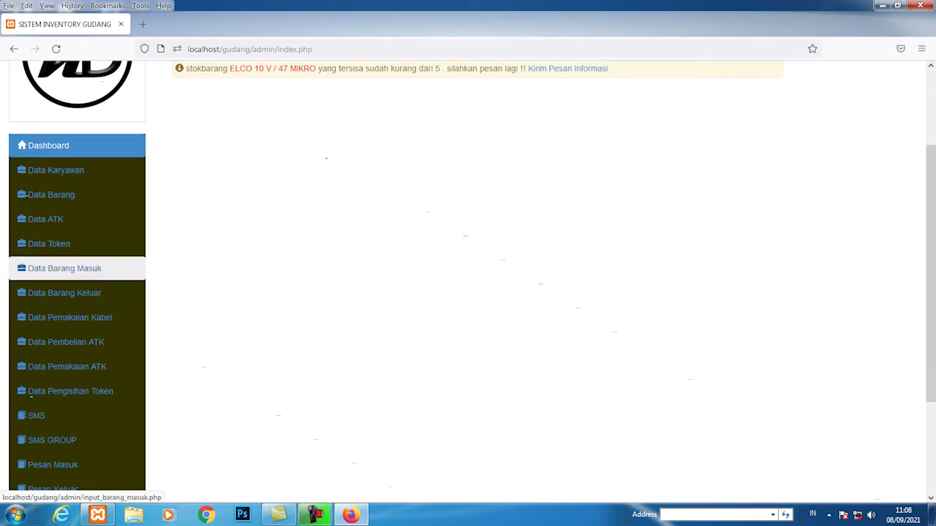
scroll(58, 338, down, 4)
click(58, 351)
scroll(58, 369, down, 6)
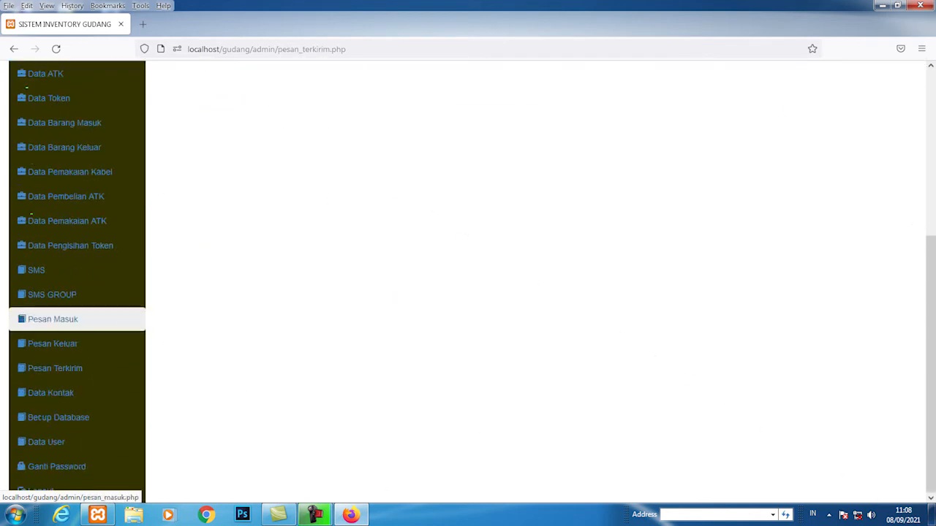
scroll(73, 388, up, 6)
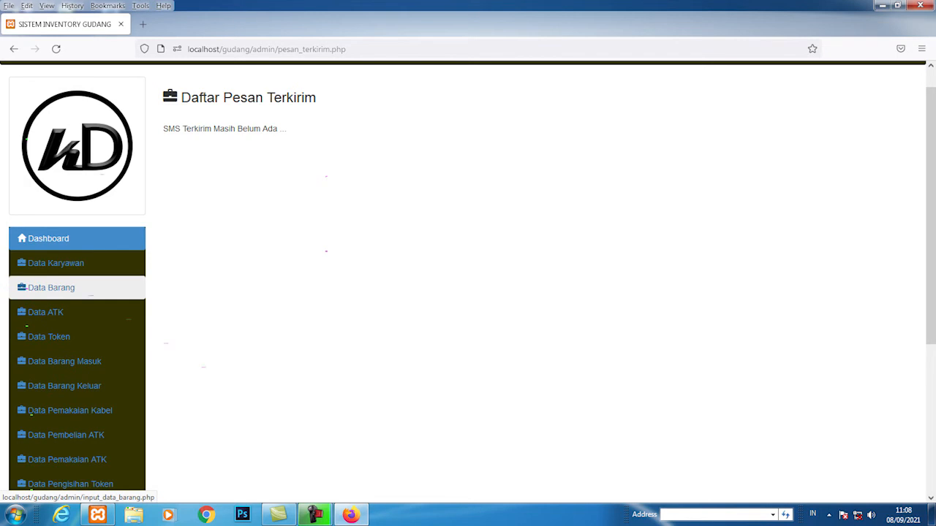
Step: Switch between the Data ATK and Data Barang lists, scrolling the stationery table
click(45, 312)
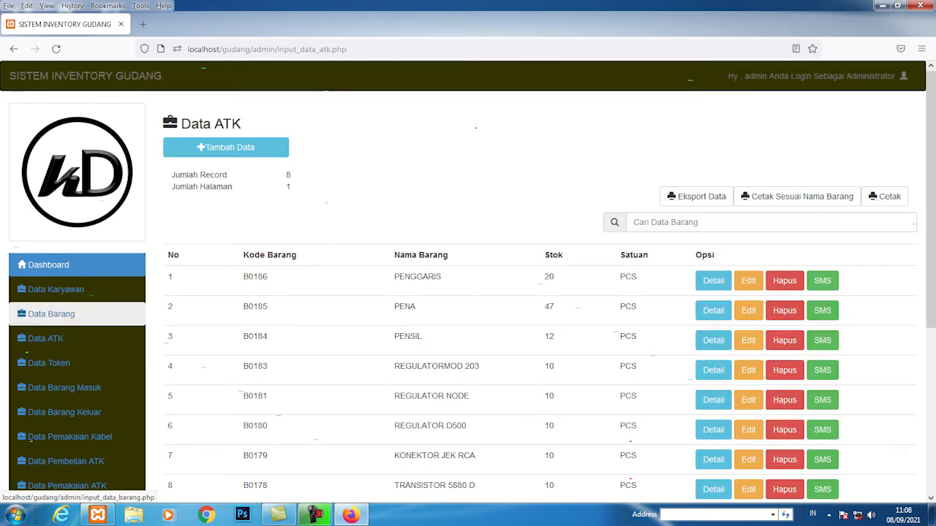
scroll(45, 312, down, 3)
scroll(46, 314, up, 3)
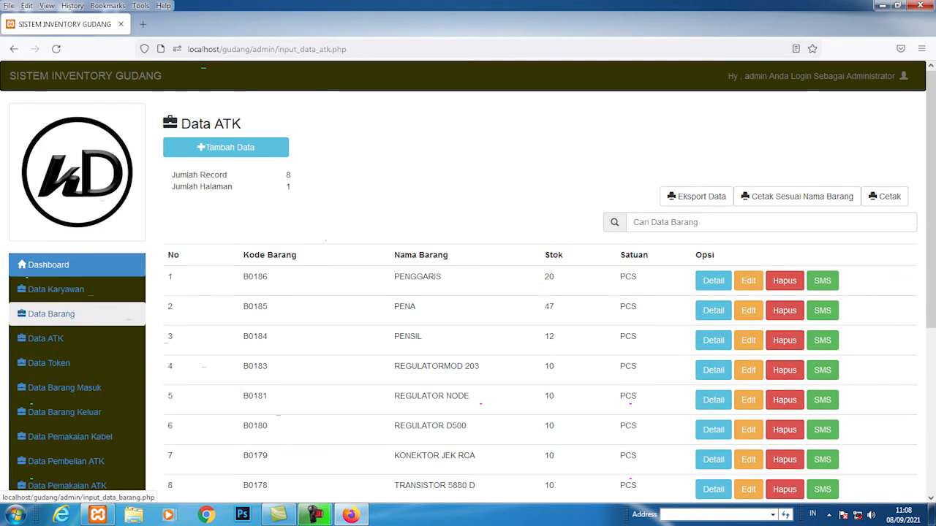
click(45, 313)
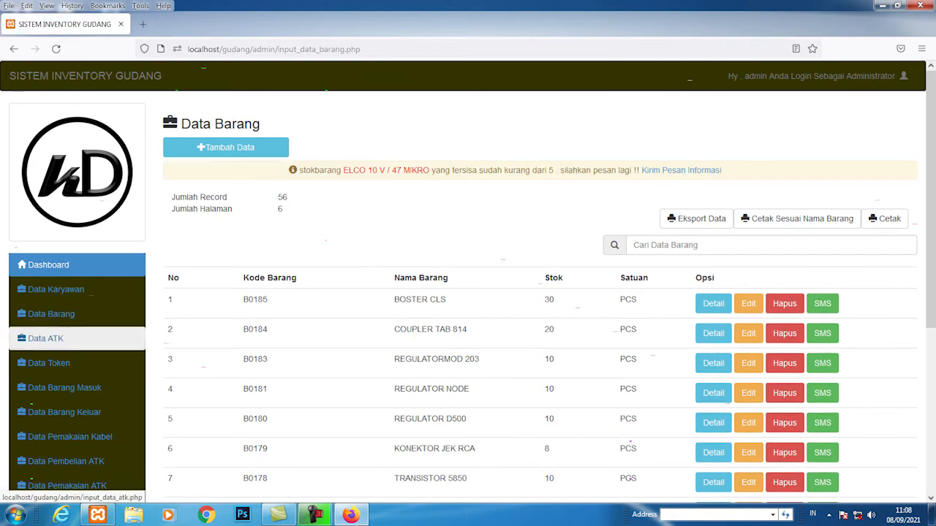
click(45, 338)
click(45, 313)
click(45, 338)
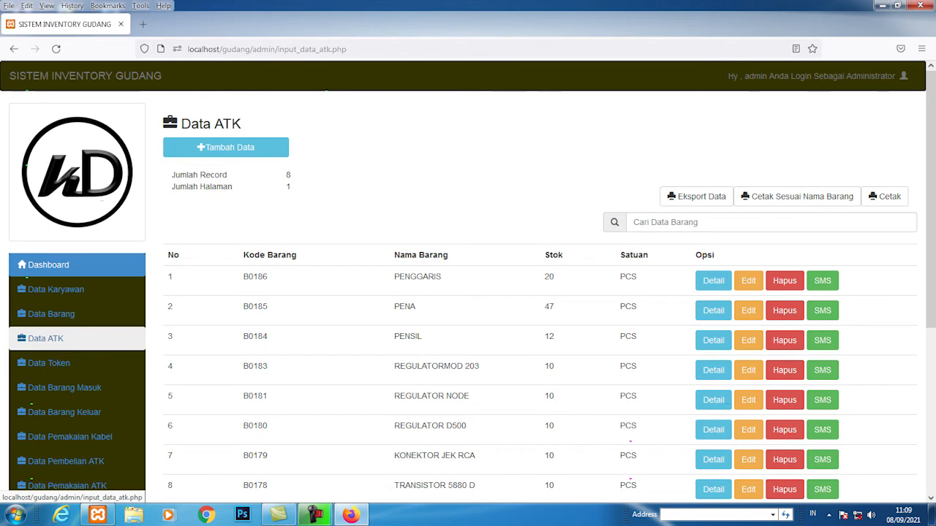
scroll(73, 336, down, 2)
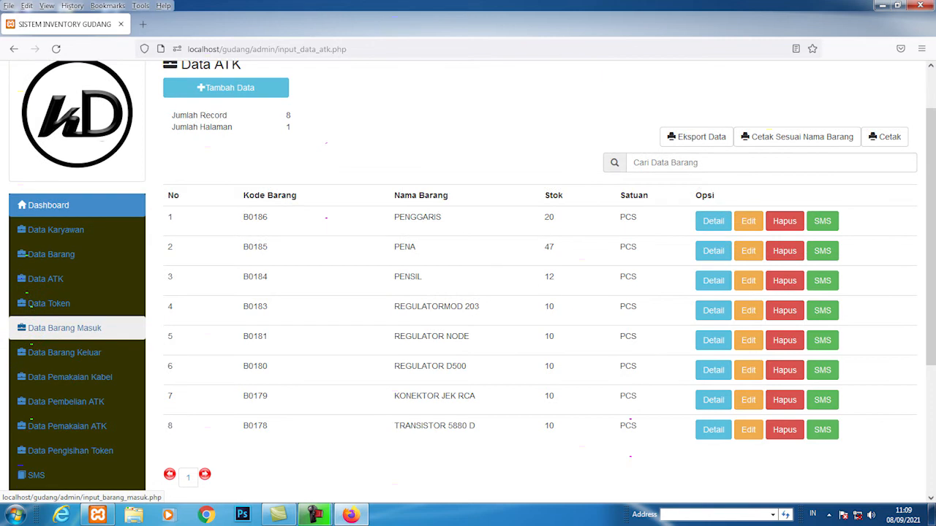
Step: Scroll through the 56-record Data Barang list, then return to the 8-item Data ATK list
click(93, 261)
right_click(95, 262)
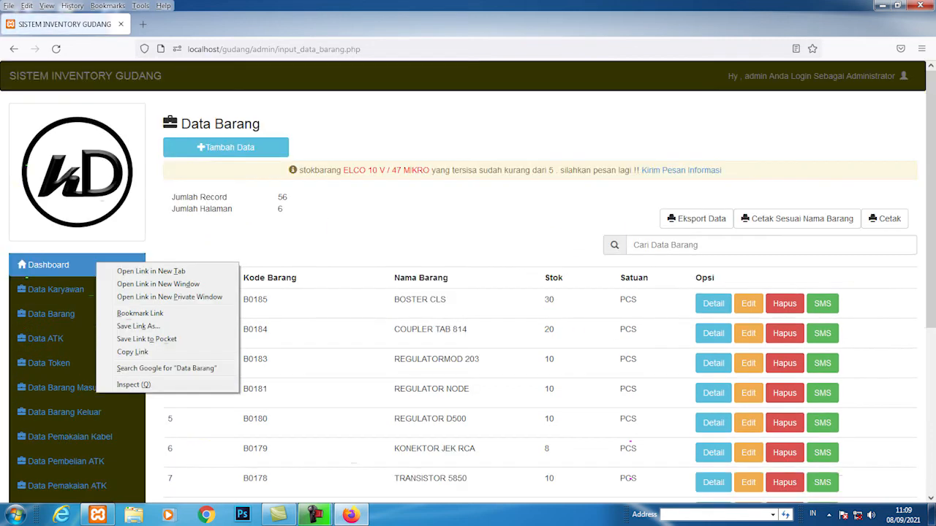
click(351, 234)
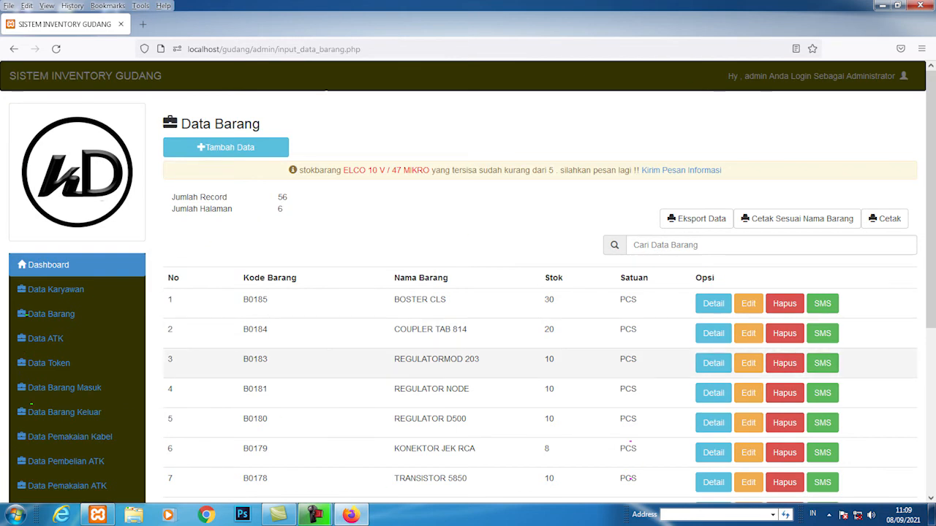
scroll(468, 364, down, 2)
scroll(468, 364, down, 2)
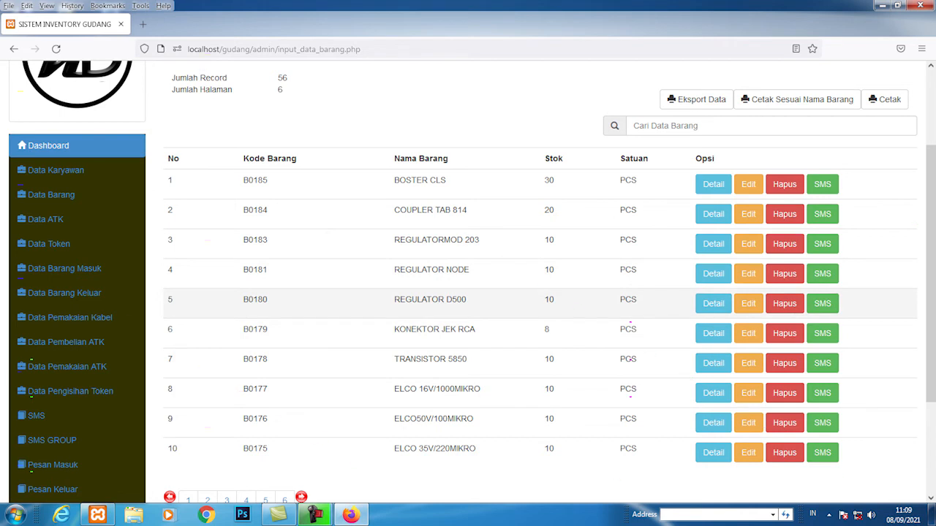
scroll(468, 329, up, 3)
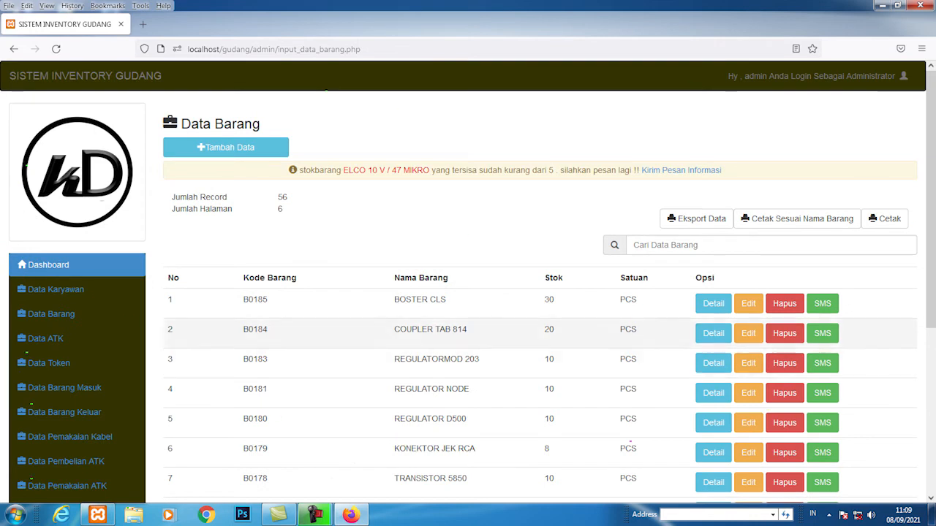
click(45, 339)
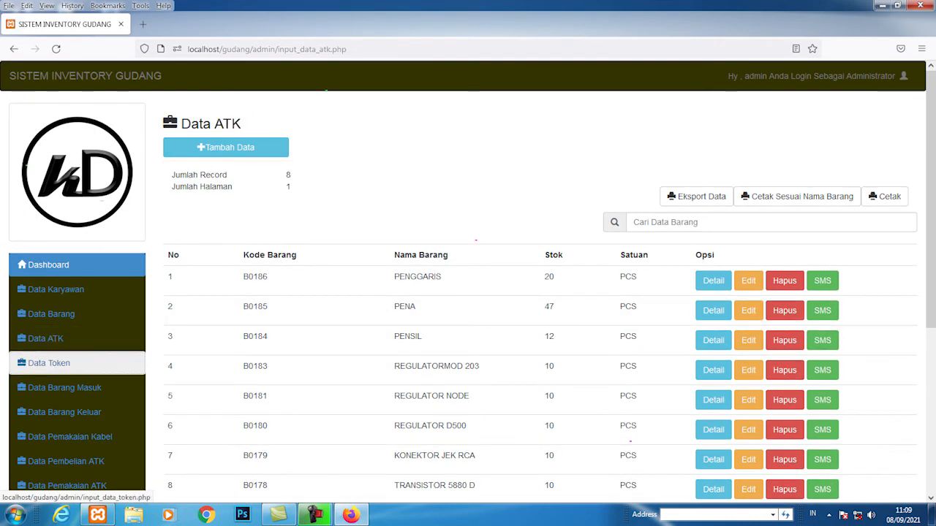
Step: Open Data Token PSU and scroll its empty table of 0 records
click(48, 363)
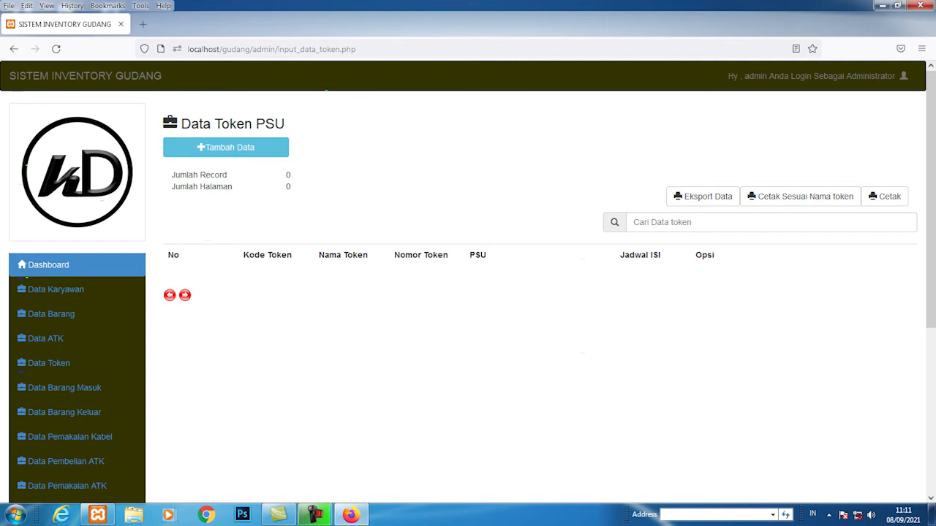
scroll(468, 282, down, 3)
scroll(73, 272, up, 3)
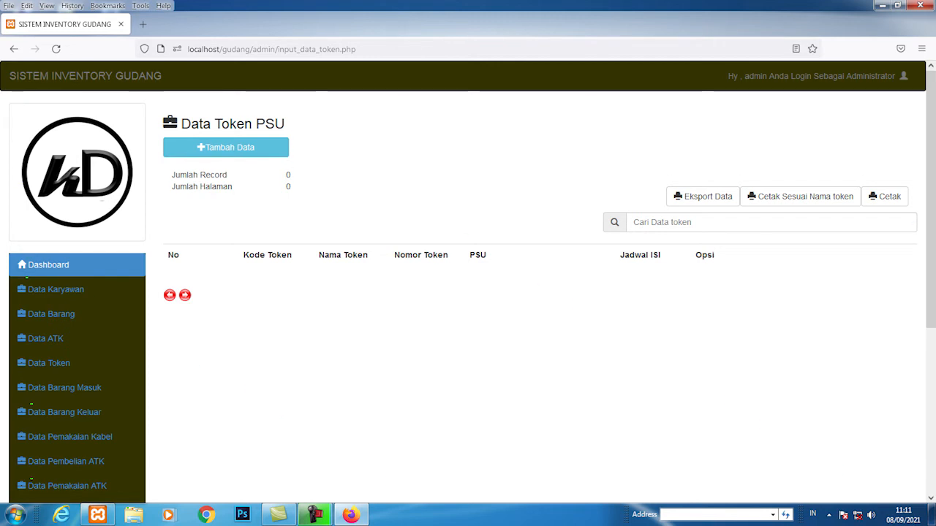
scroll(468, 282, down, 2)
scroll(468, 282, up, 2)
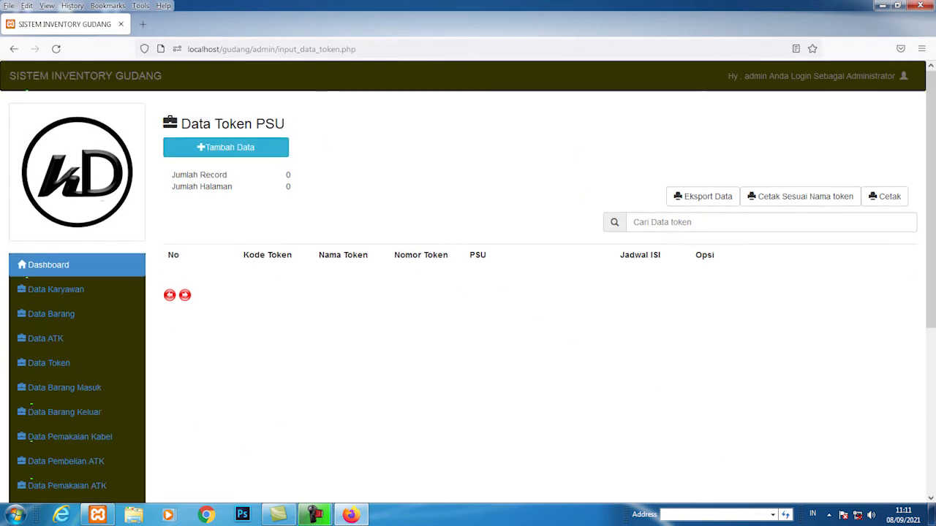
Step: Open the Tambah Data form for token B0001 and enter the token holder's name
click(226, 152)
right_click(226, 152)
right_click(497, 193)
right_click(354, 190)
click(355, 191)
right_click(343, 188)
right_click(338, 187)
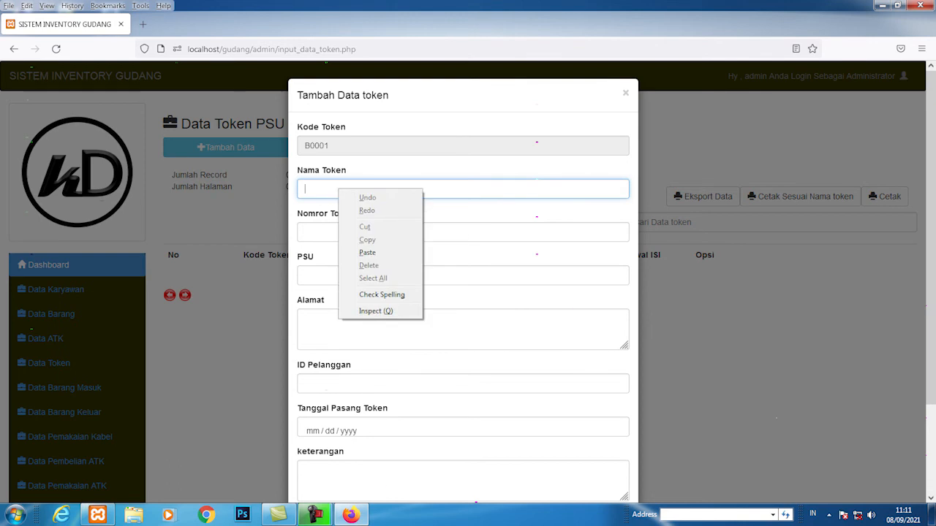
click(338, 187)
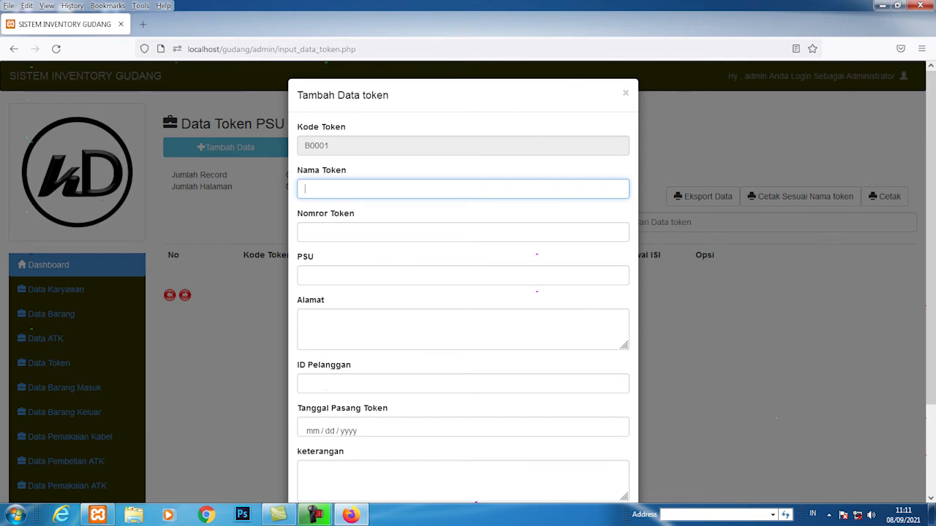
text(aldi)
Step: Enter the token number, PSU KARTINI, the street address and the customer ID
click(305, 233)
text(781232)
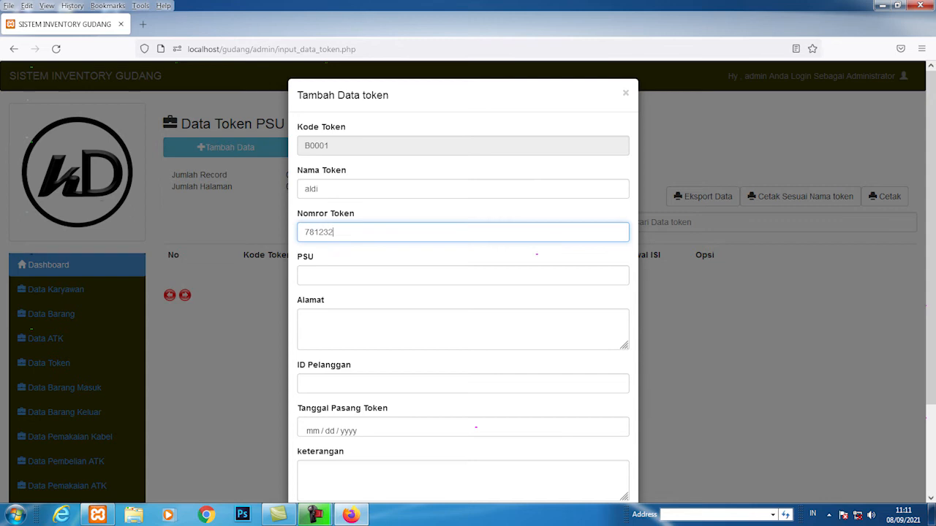
text(412231)
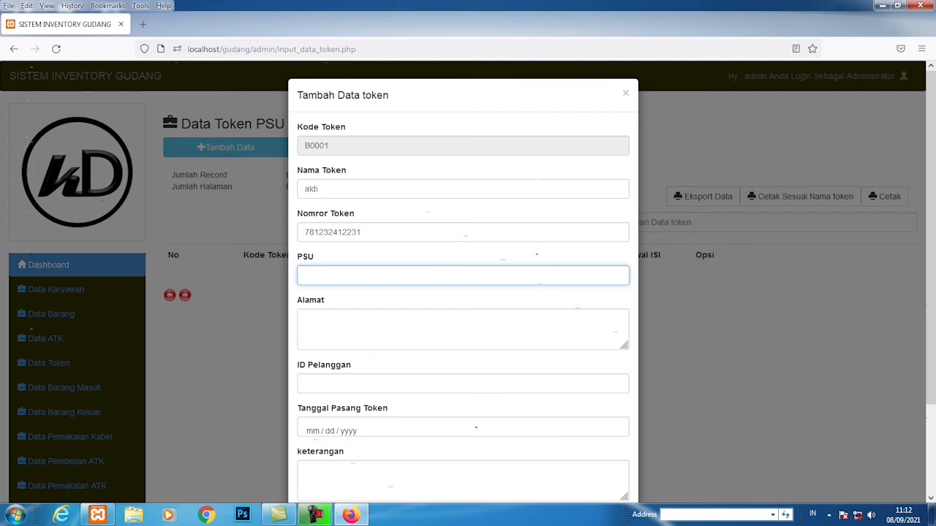
text(KARTINI)
key(Tab)
text(JL.)
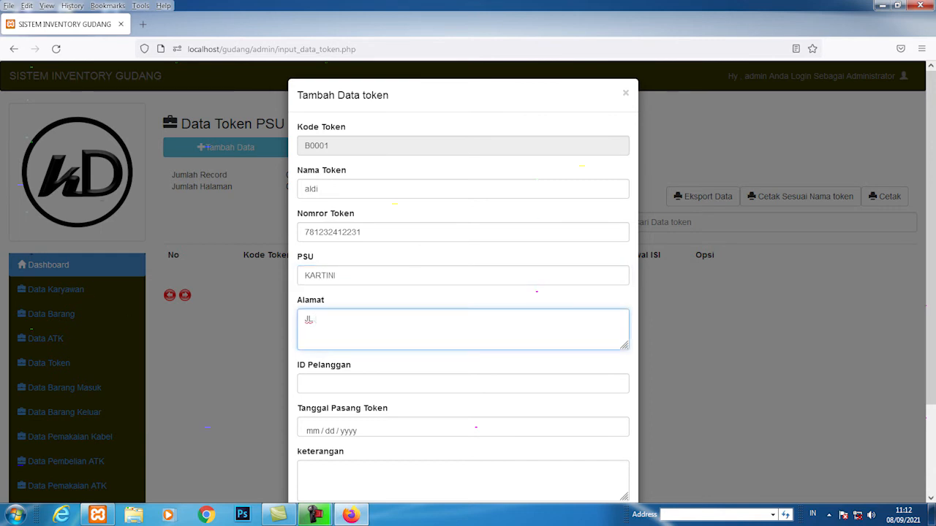
text( YO SUDARSO)
click(462, 384)
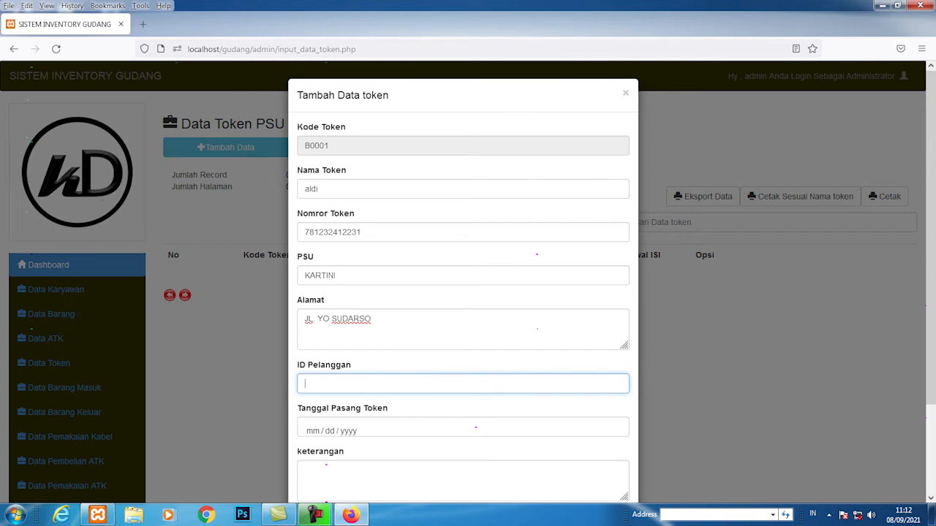
text(812313123)
Step: Set installation date 17 August 2021, attach the Tulips photo, and save record B0001
scroll(463, 293, down, 1)
click(330, 374)
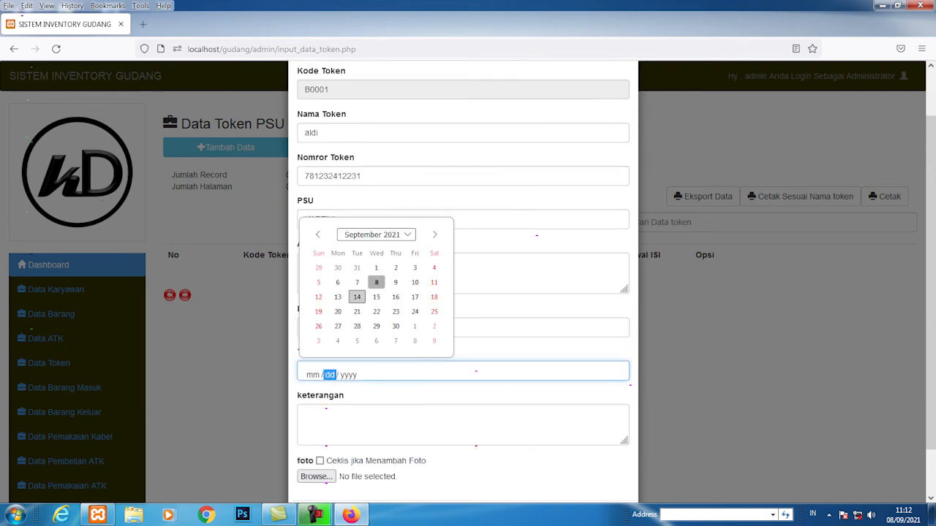
click(317, 234)
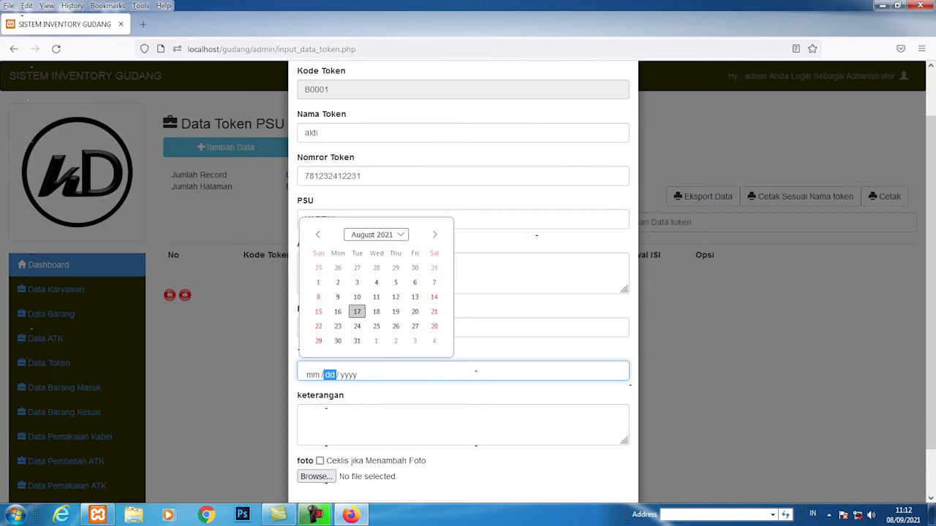
click(357, 311)
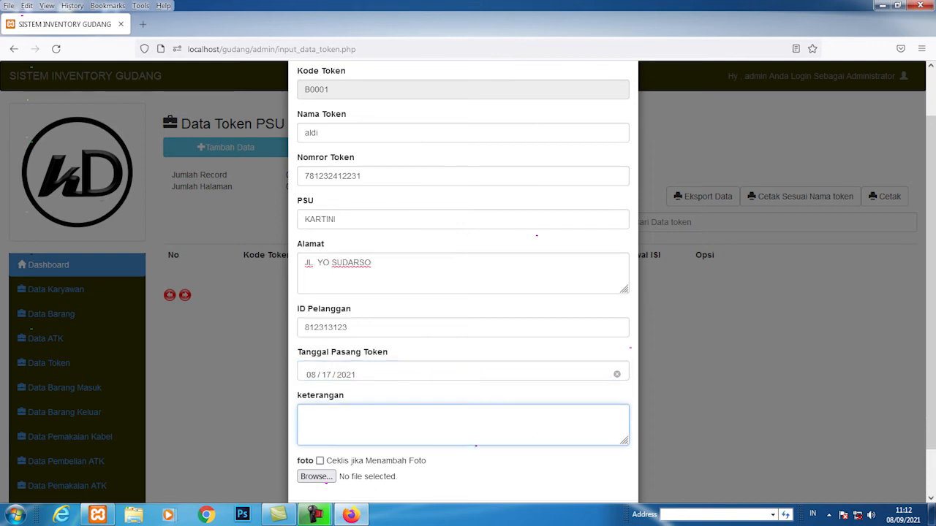
scroll(463, 329, down, 1)
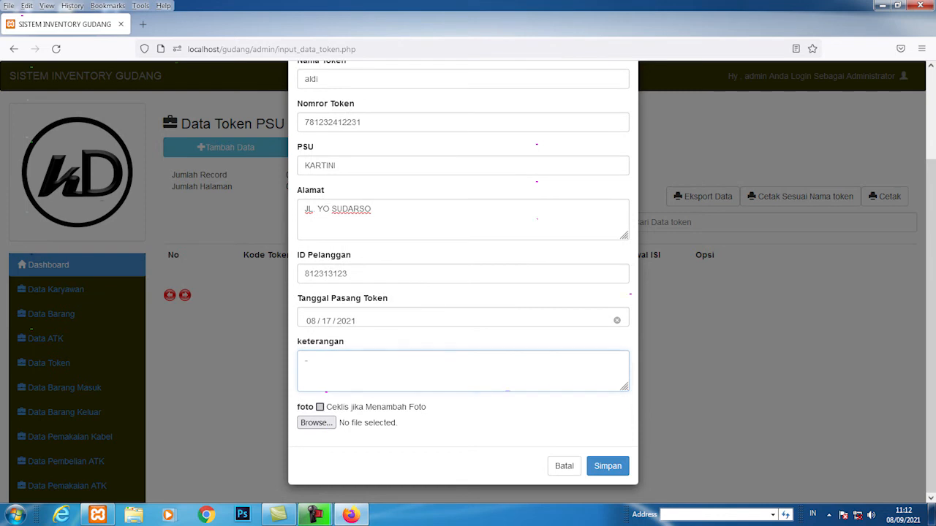
click(319, 407)
click(316, 422)
double_click(279, 172)
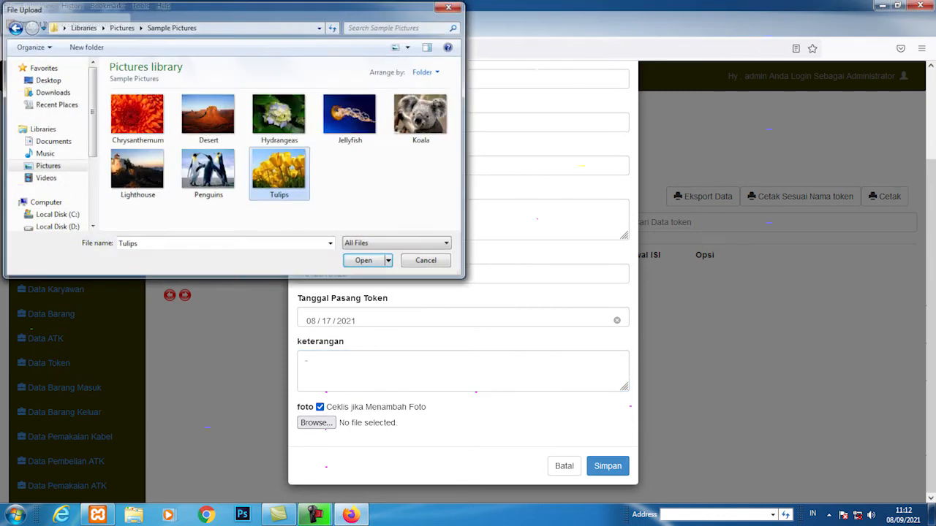
click(608, 466)
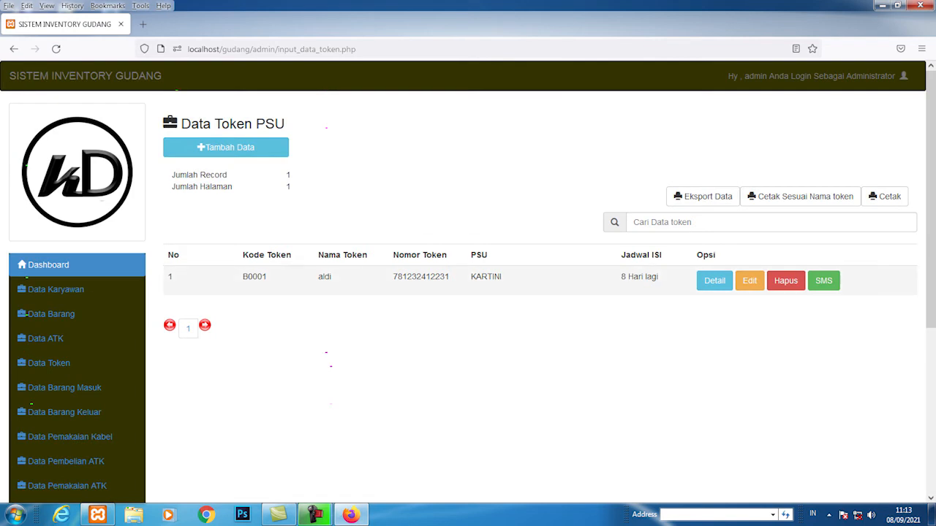
Step: Open token B0001's detail page and select its Jadwal Pengisihan date
scroll(716, 289, down, 2)
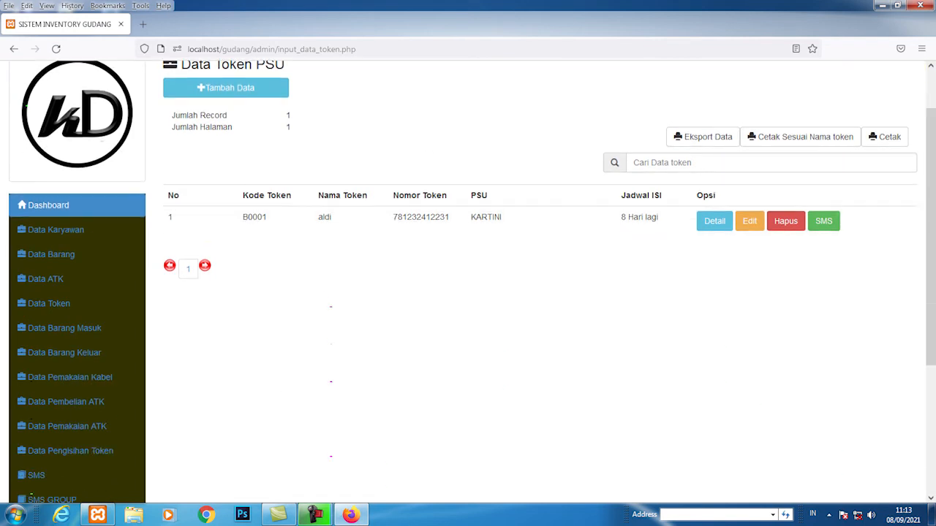
click(714, 221)
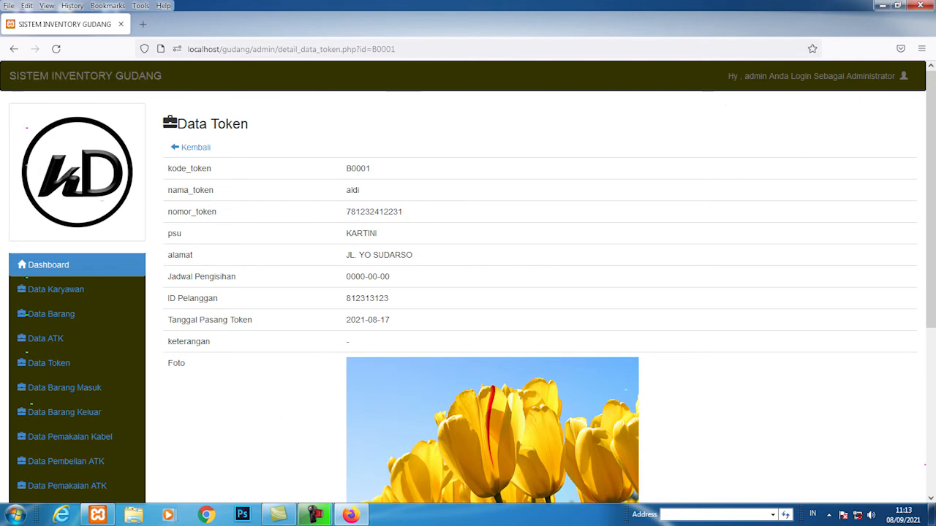
scroll(70, 391, down, 3)
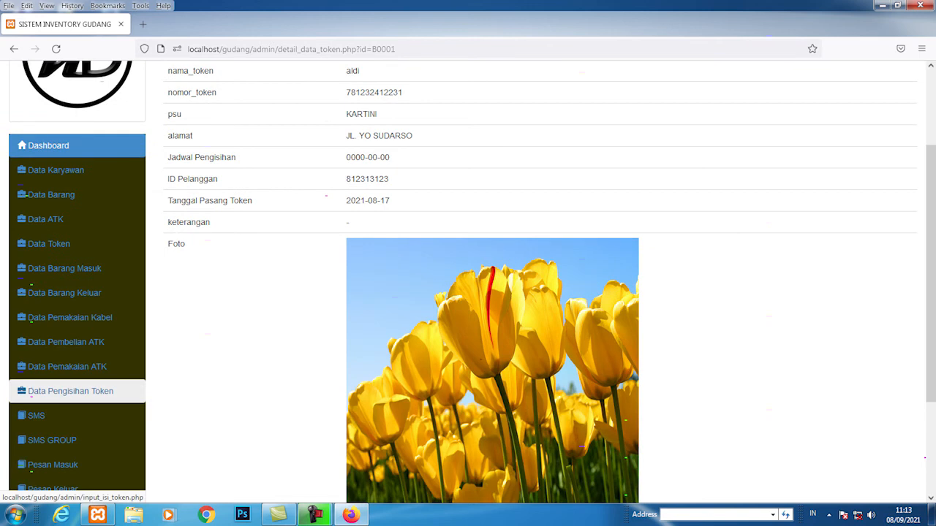
scroll(70, 391, up, 3)
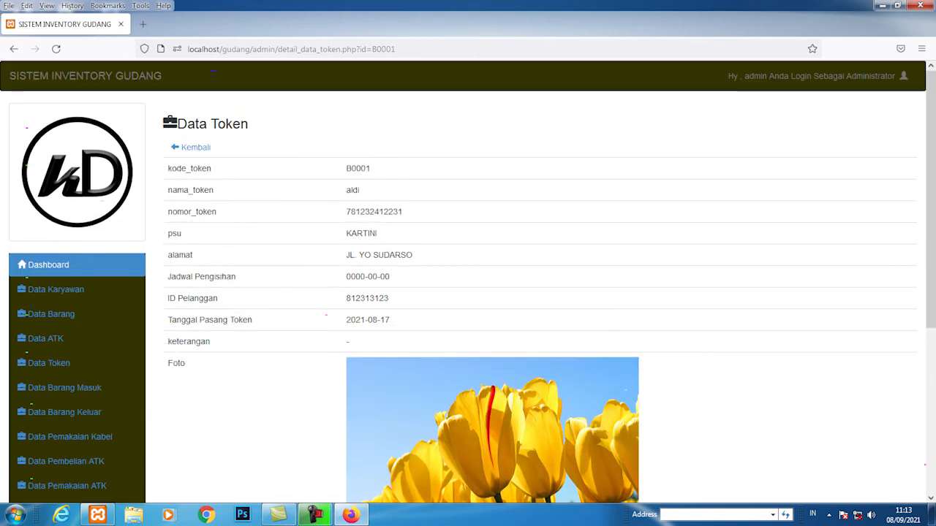
drag(346, 277, 391, 277)
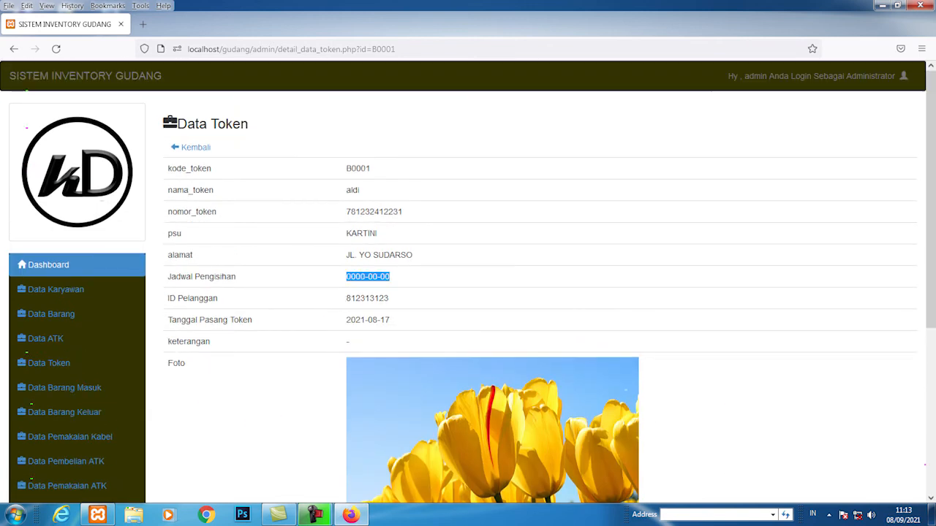
scroll(473, 283, down, 2)
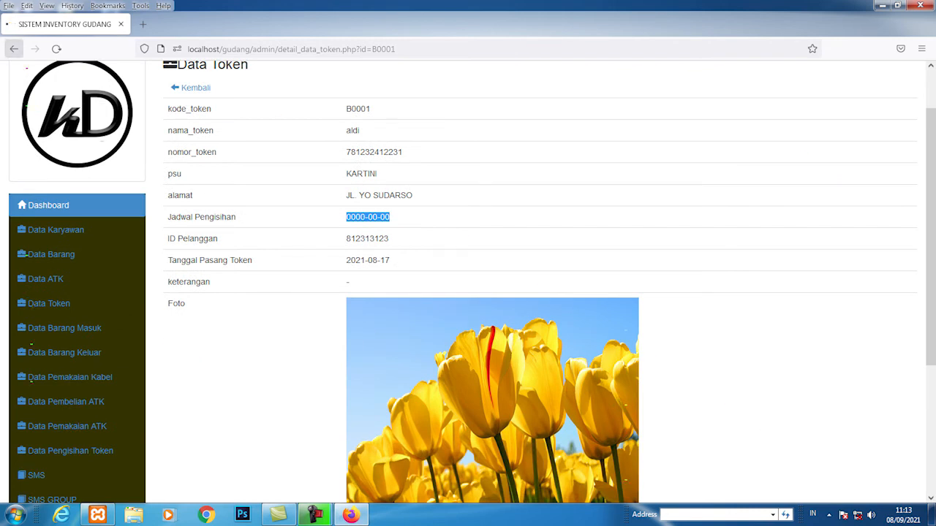
Step: Return to the token list and open a blank Tambah Data form for B0002
click(14, 48)
scroll(468, 283, up, 2)
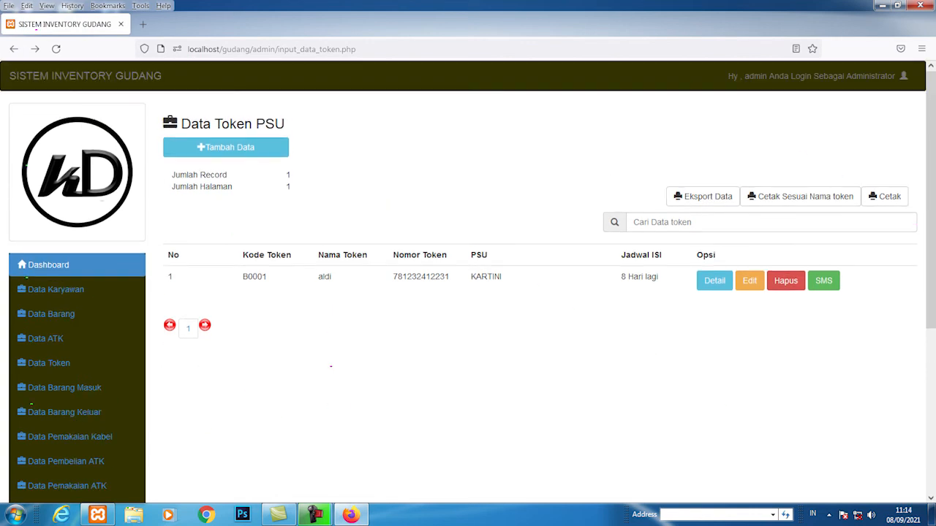
click(262, 144)
right_click(262, 145)
click(439, 276)
Step: Enter the token holder's name, correcting a mistyped first entry
click(438, 188)
text(123213123)
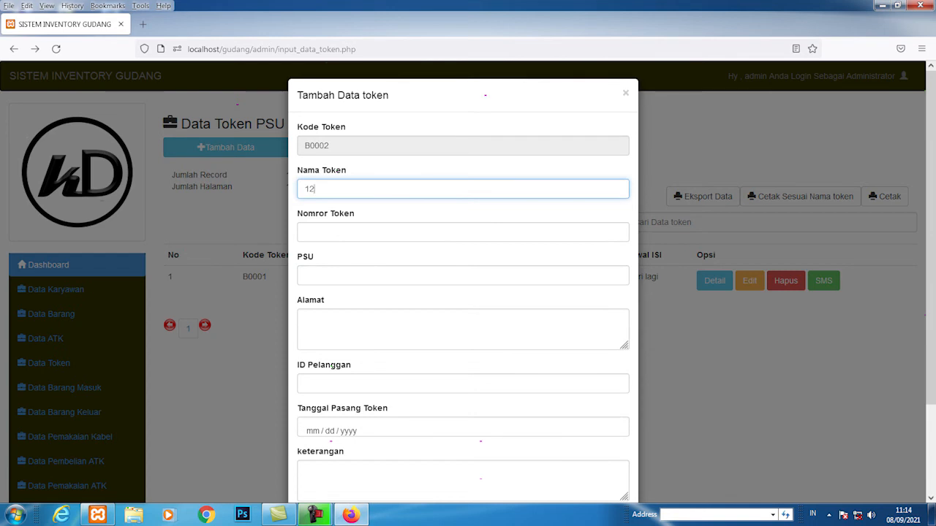
key(Tab)
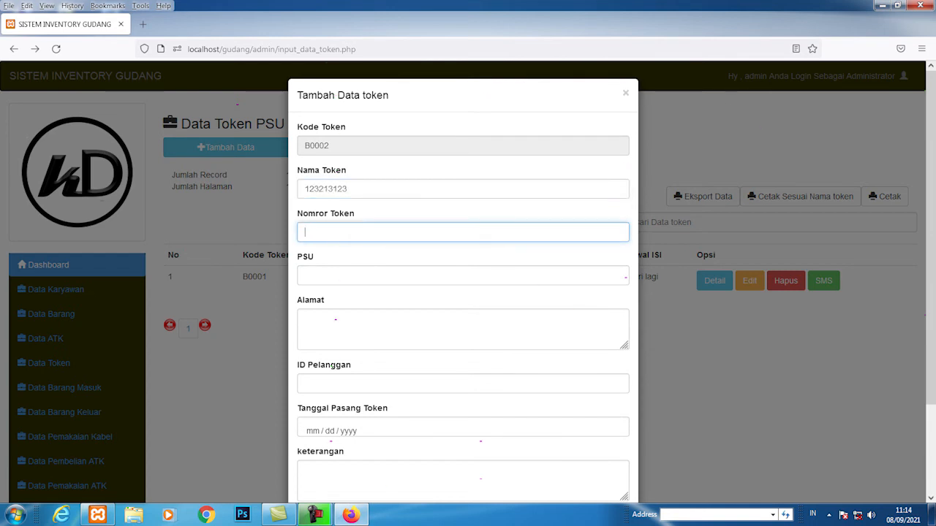
key(shift+Tab)
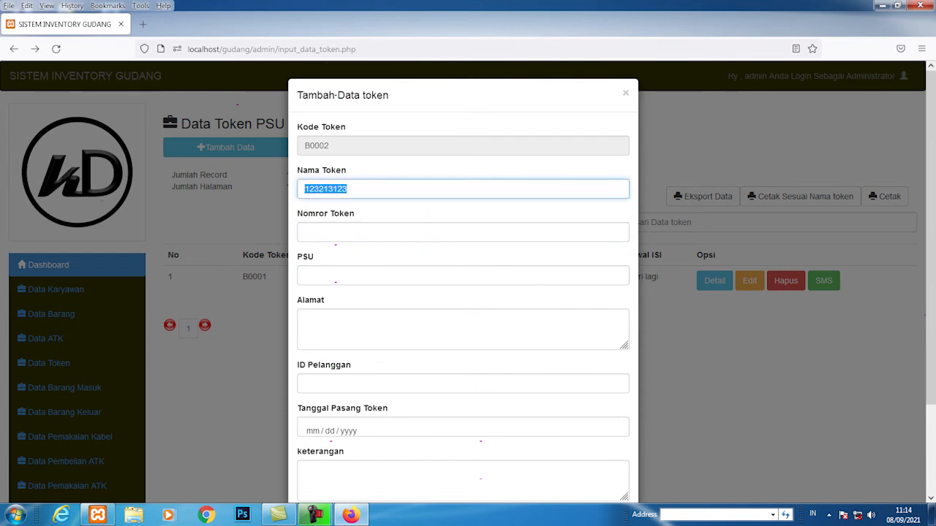
text(A)
key(BackSpace)
text(A)
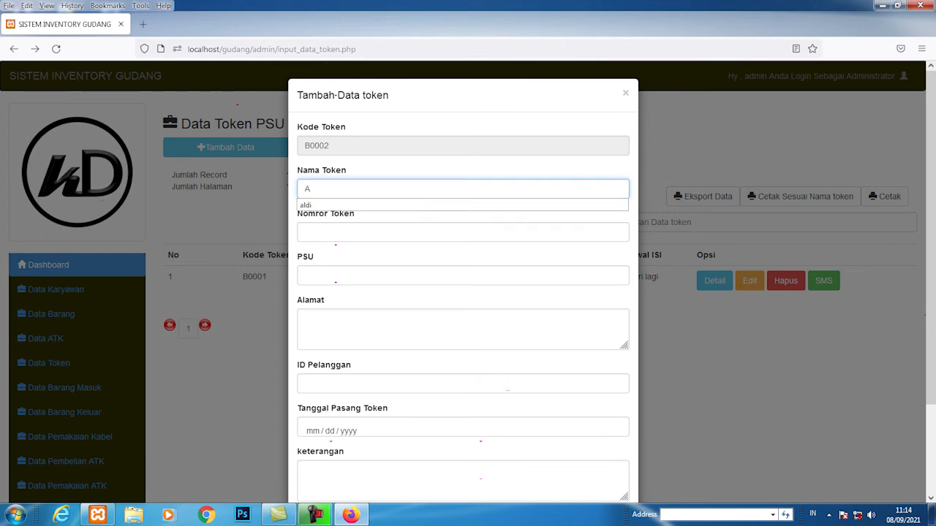
text(NDRE)
Step: Fill in the token number, PSU MELATIH, the address and the customer ID
key(Tab)
text(9123123123)
key(Tab)
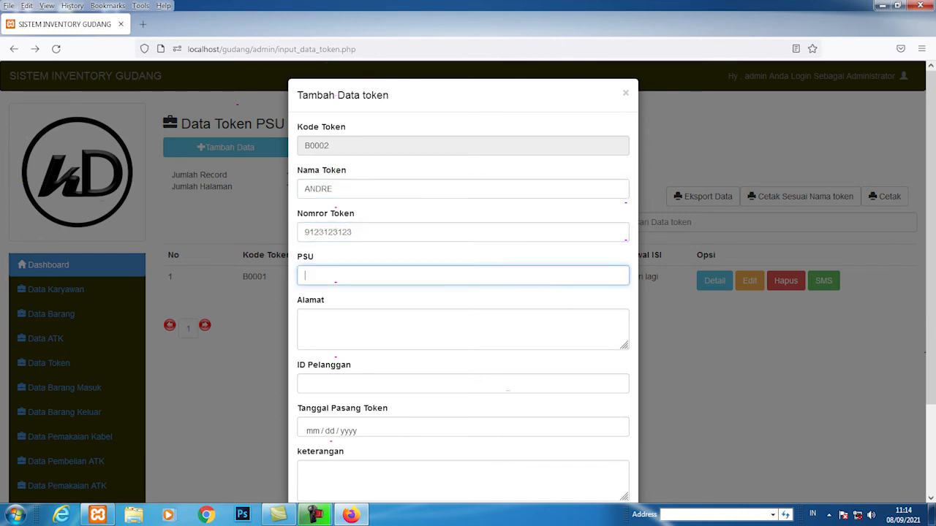
text(MELATIH)
key(Tab)
text(MELATIH SP)
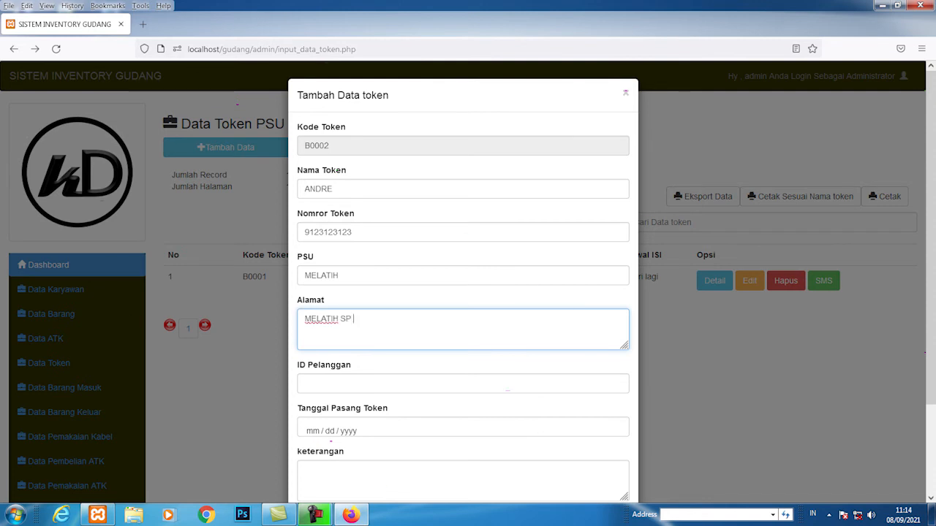
right_click(305, 384)
click(304, 383)
text(21)
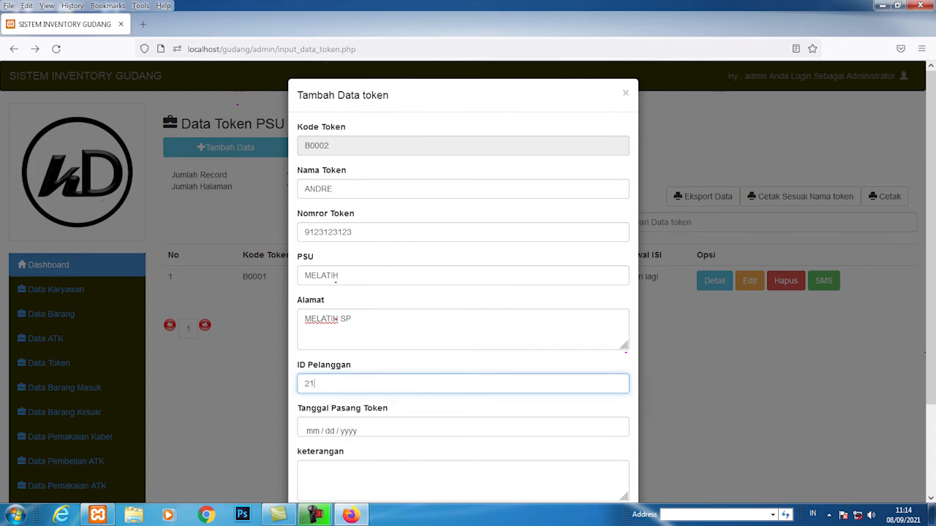
text(3123213123)
Step: Set installation date 11 August 2021, attach the Jellyfish photo, and save record B0002
click(318, 430)
click(317, 291)
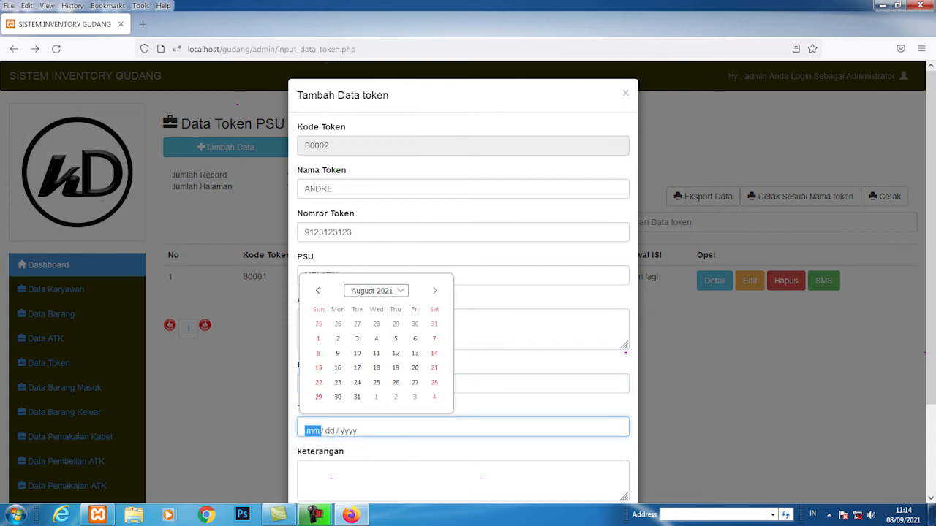
click(376, 353)
click(330, 476)
scroll(331, 476, down, 3)
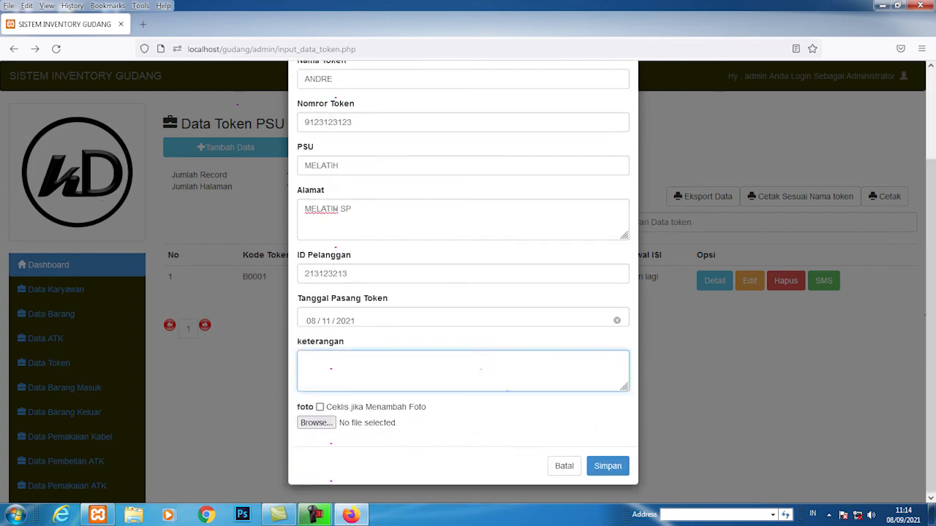
click(319, 406)
click(315, 422)
click(348, 116)
click(371, 261)
click(607, 465)
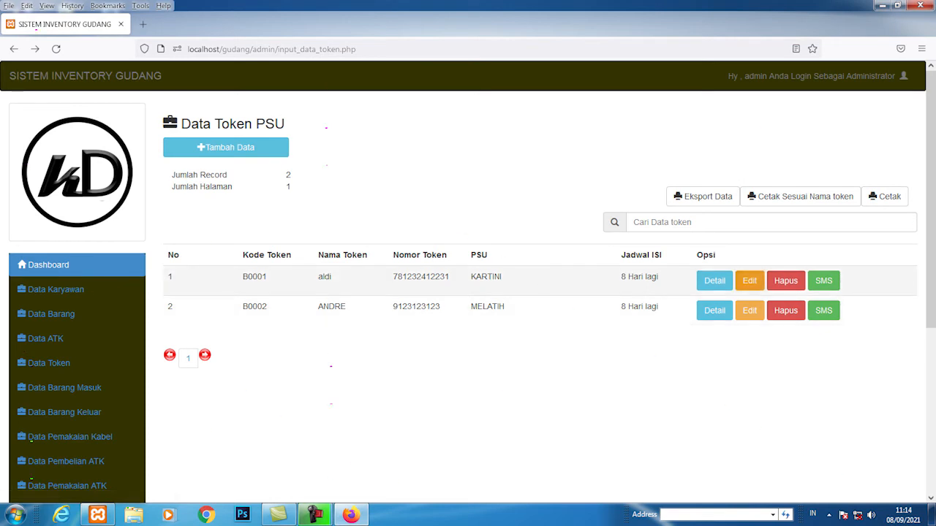
Step: Leave the B0001 edit form unsaved and review token B0001's details and photo
click(749, 281)
click(14, 49)
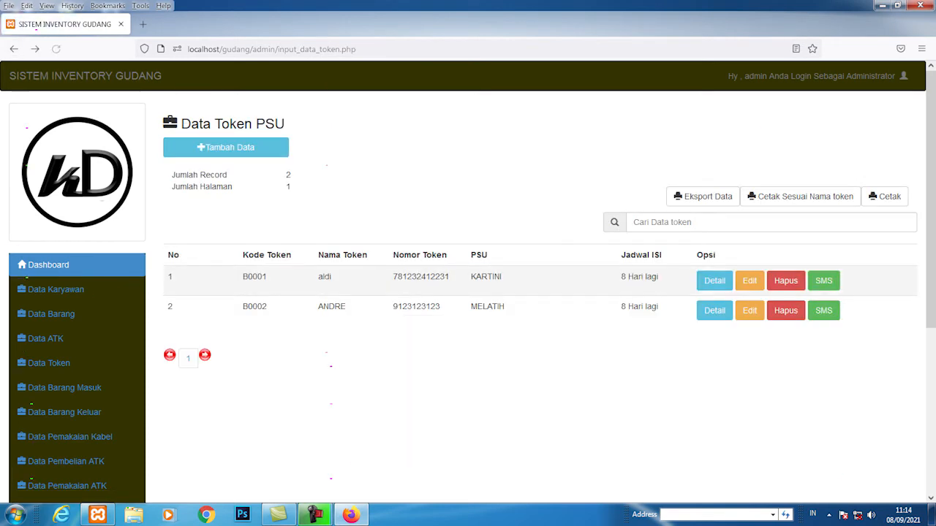
click(714, 281)
scroll(511, 292, down, 4)
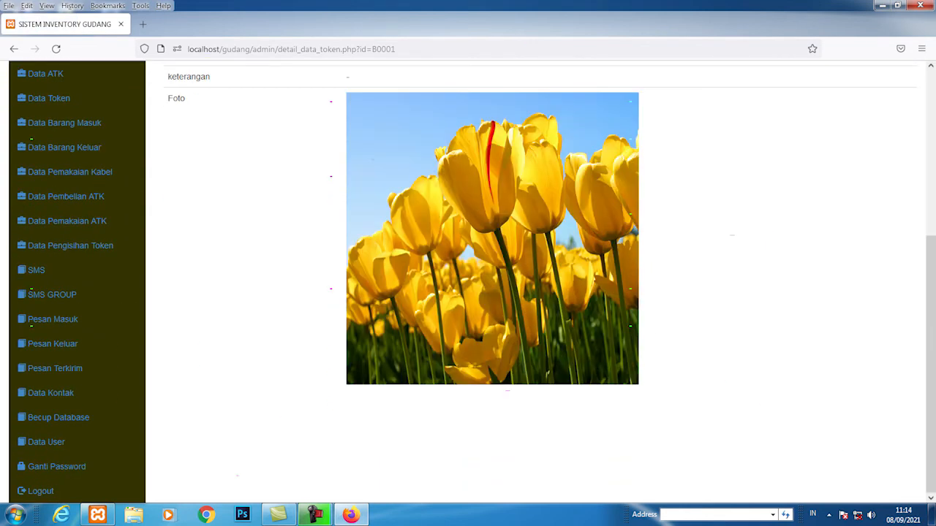
scroll(468, 285, up, 3)
scroll(468, 285, down, 5)
scroll(468, 285, up, 3)
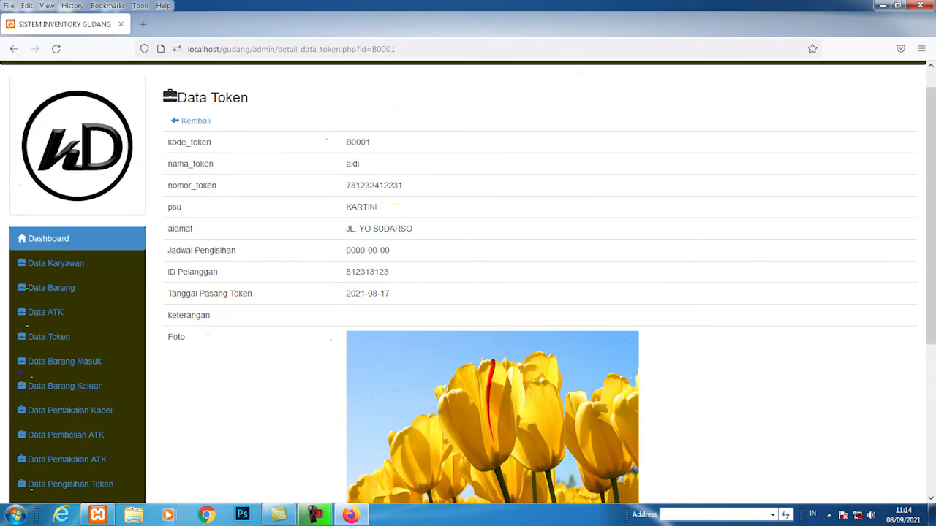
Step: Return to the Data Token PSU list and scroll its two records, B0001 and B0002
click(14, 49)
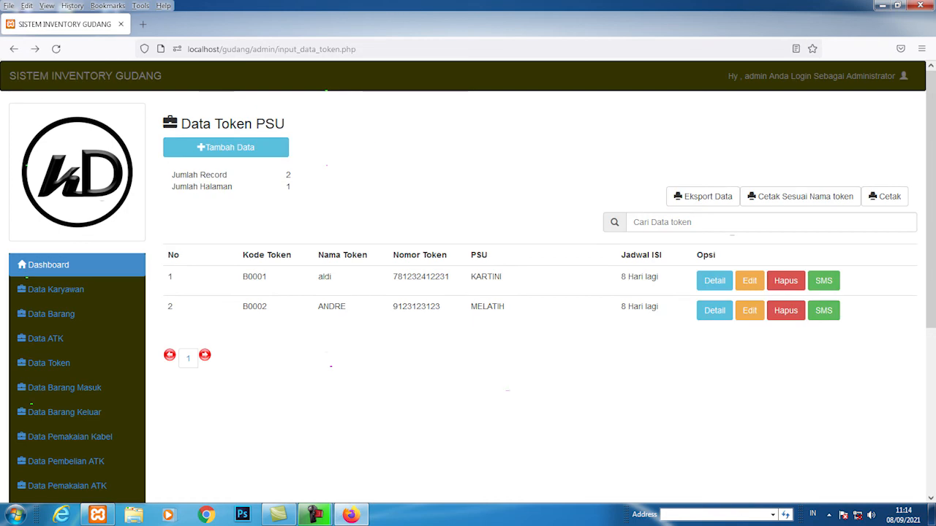
scroll(512, 221, down, 2)
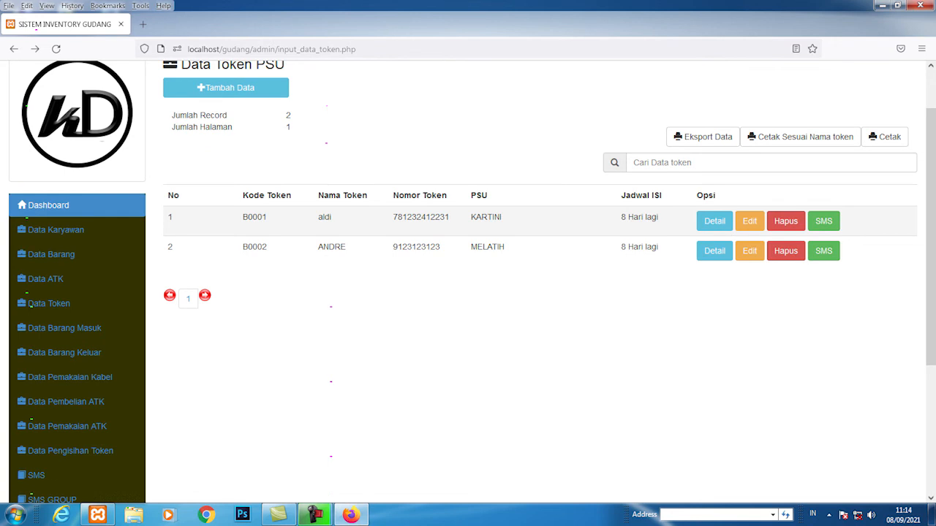
scroll(73, 369, down, 3)
scroll(73, 370, up, 3)
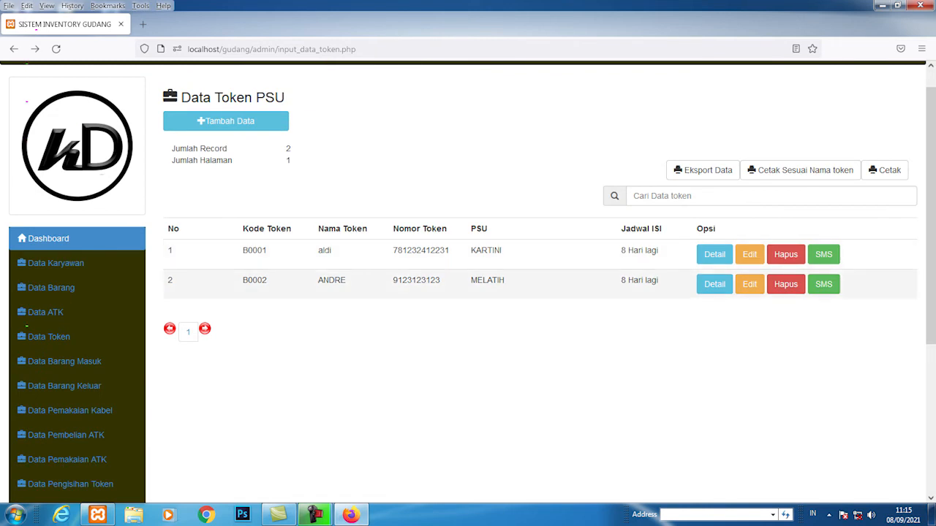
scroll(468, 282, down, 2)
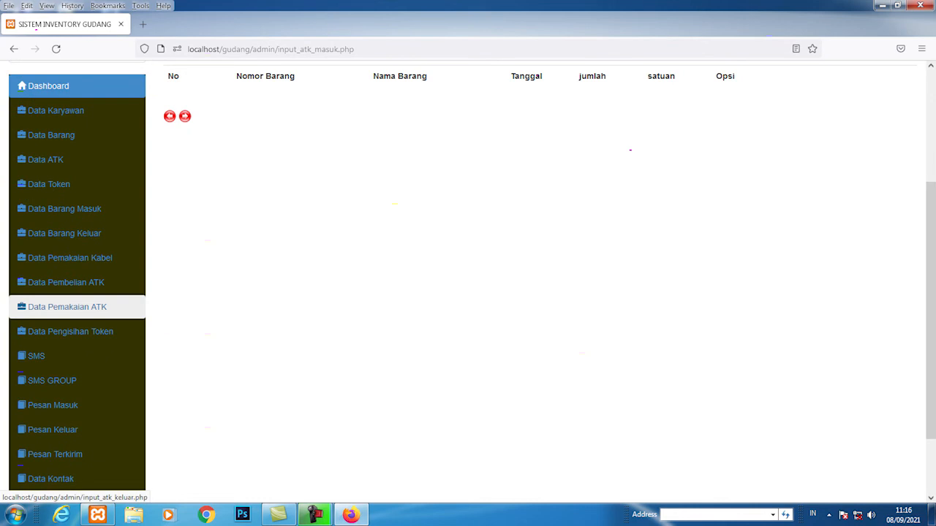
Step: Browse the Data Pembelian ATK and Data ATK lists
click(69, 282)
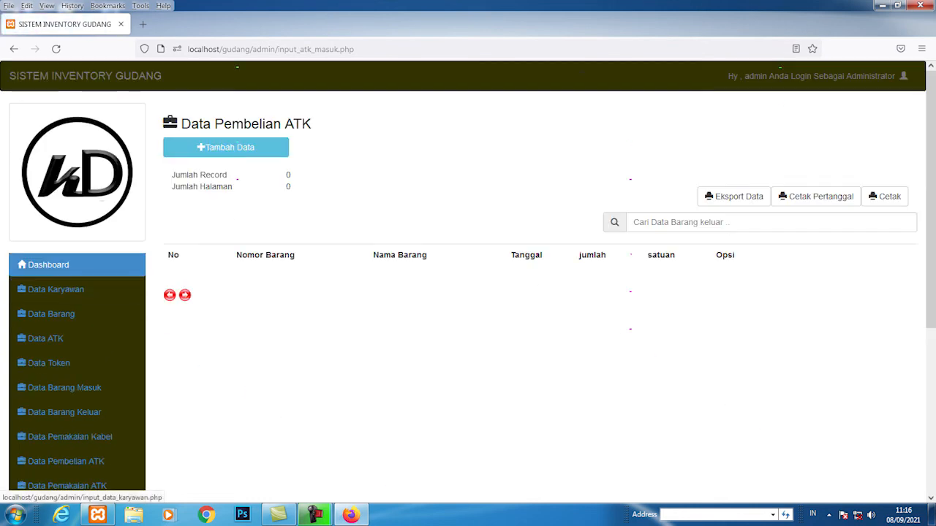
scroll(73, 336, down, 1)
scroll(73, 336, down, 1)
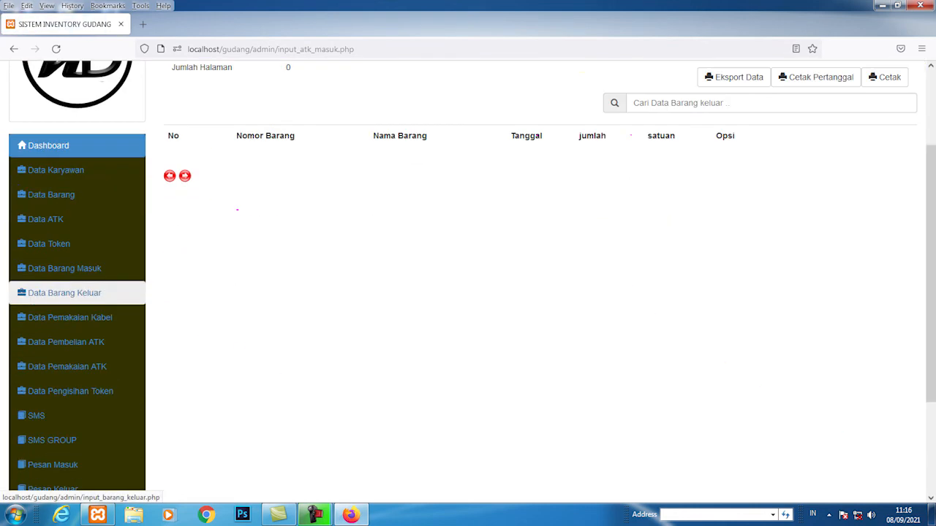
scroll(292, 314, up, 1)
scroll(73, 292, up, 1)
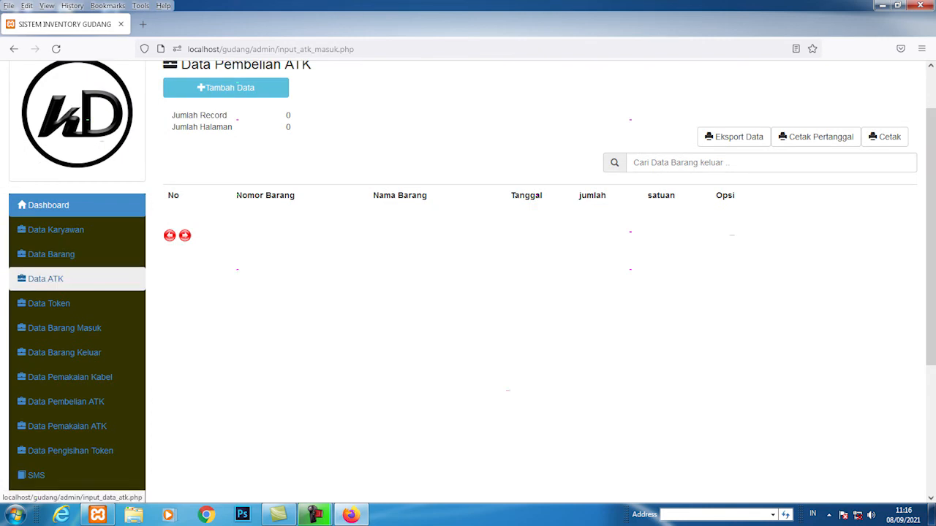
click(45, 278)
scroll(69, 257, down, 3)
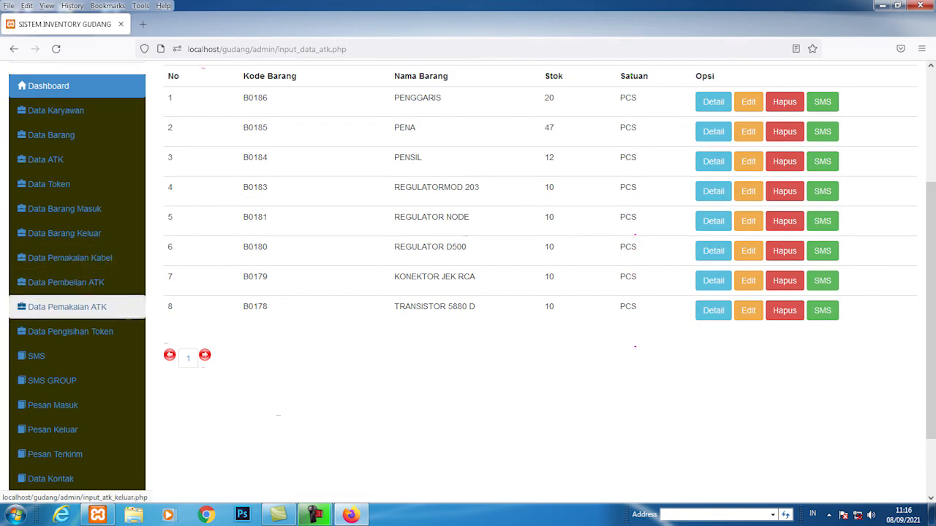
Step: Look through Data Pemakaian ATK, Data Barang Keluar and Data ATK, ending on Data Pengisihan Token
click(67, 306)
scroll(467, 292, down, 4)
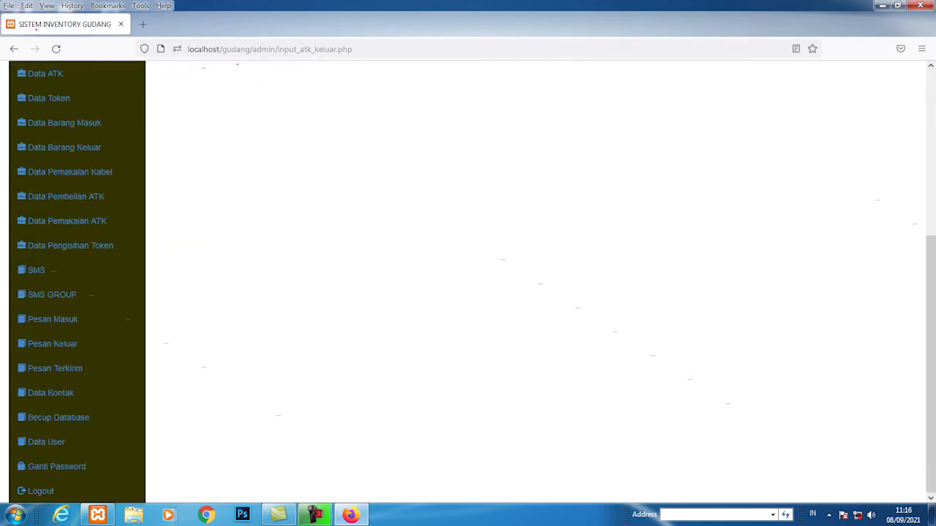
scroll(74, 322, up, 1)
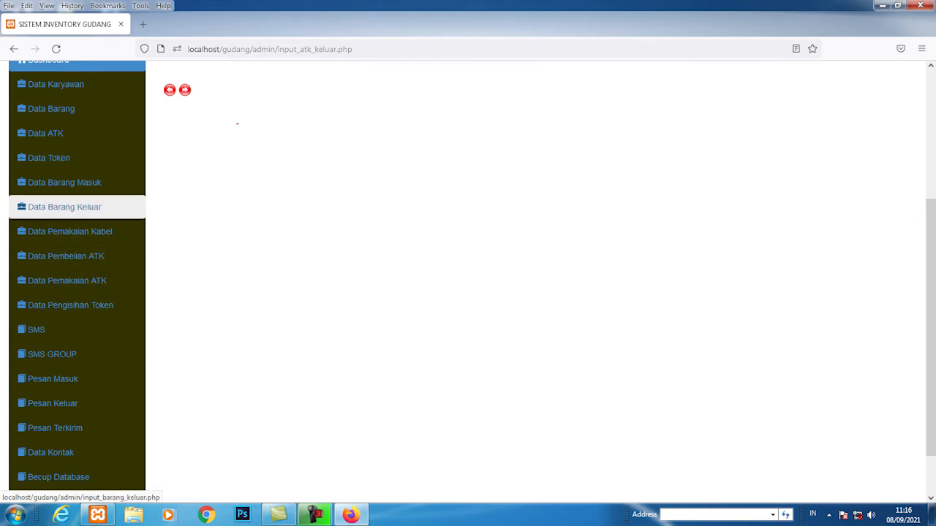
click(64, 207)
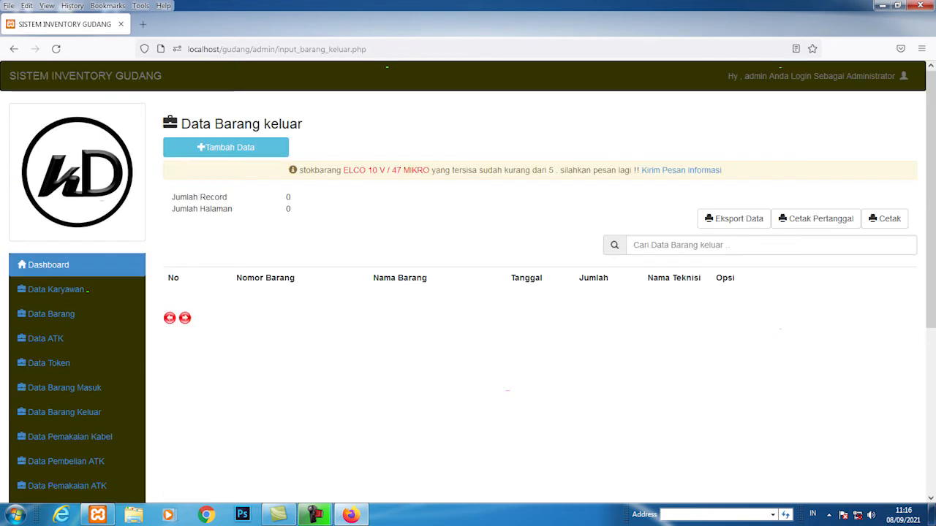
scroll(66, 341, down, 3)
click(45, 219)
scroll(73, 270, down, 5)
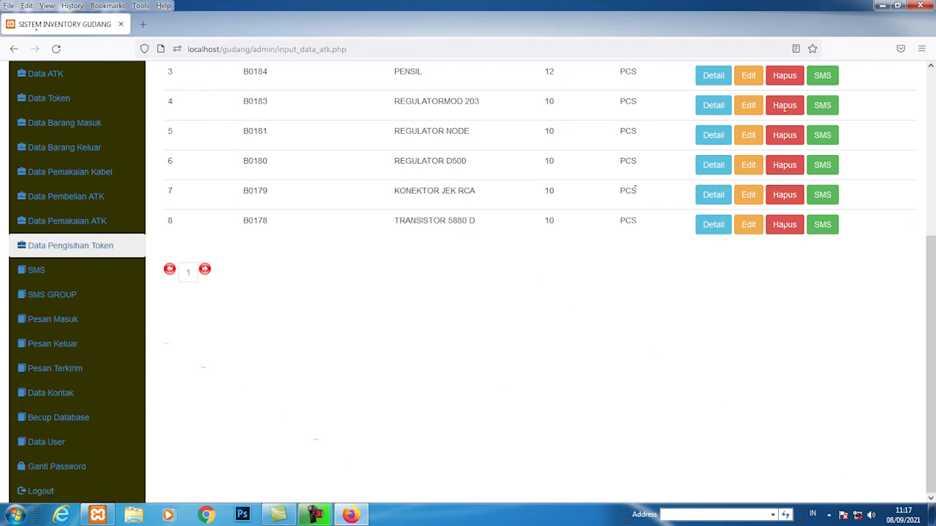
click(70, 245)
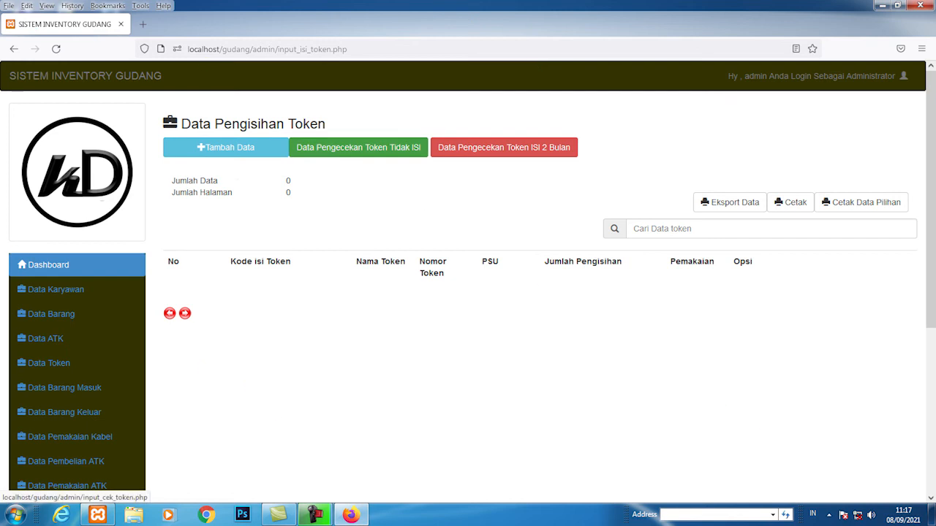
Step: Start a new token refill entry on Data Pengecekan Token with PSU KARTINI
click(358, 147)
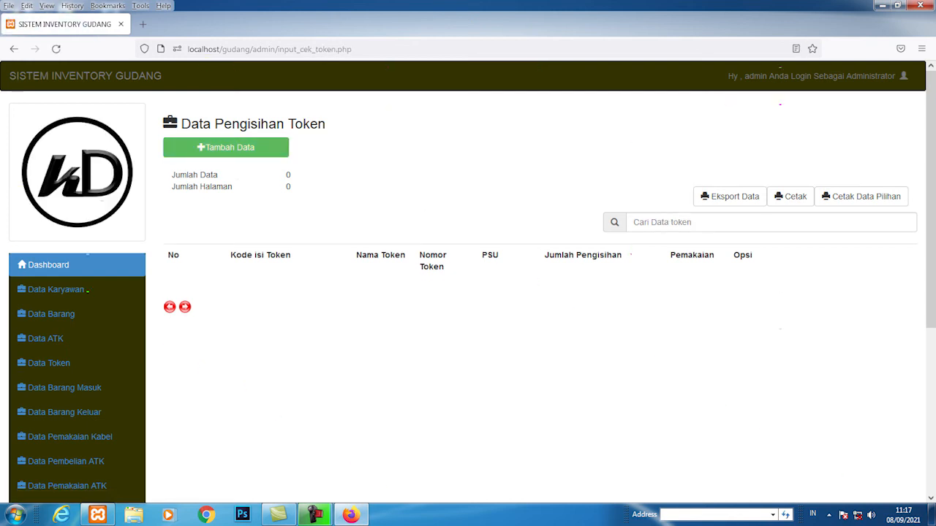
click(226, 147)
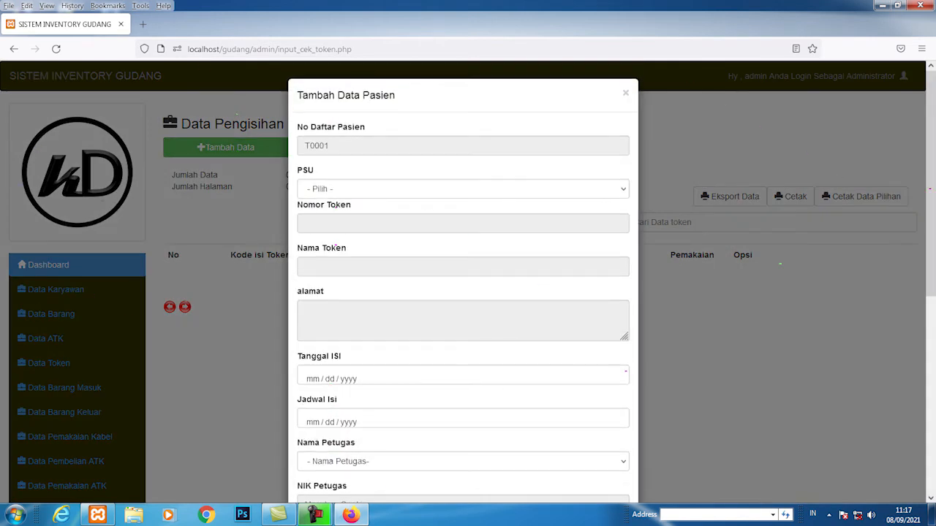
click(462, 189)
click(336, 221)
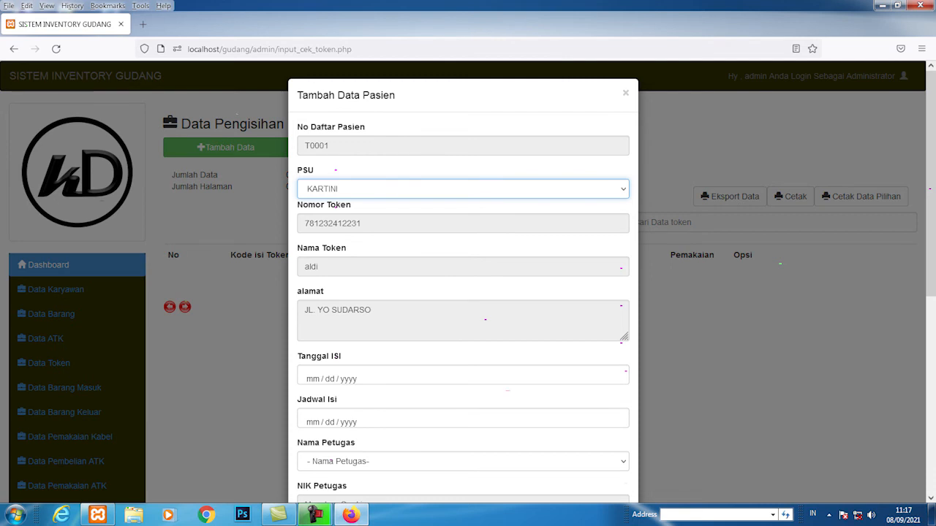
scroll(333, 207, down, 3)
Step: Set fill date 09/09/2021 and refill schedule 10/02/2021, then choose the officer
click(313, 266)
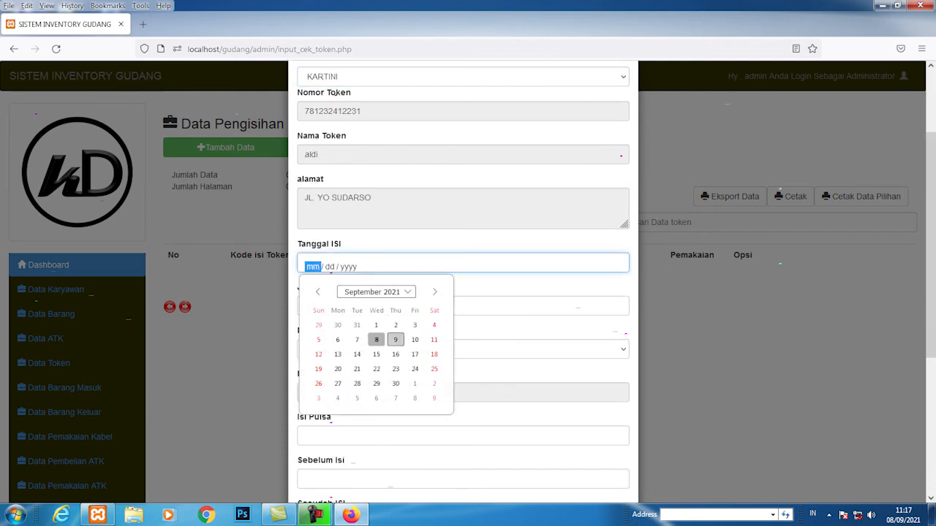
key(Return)
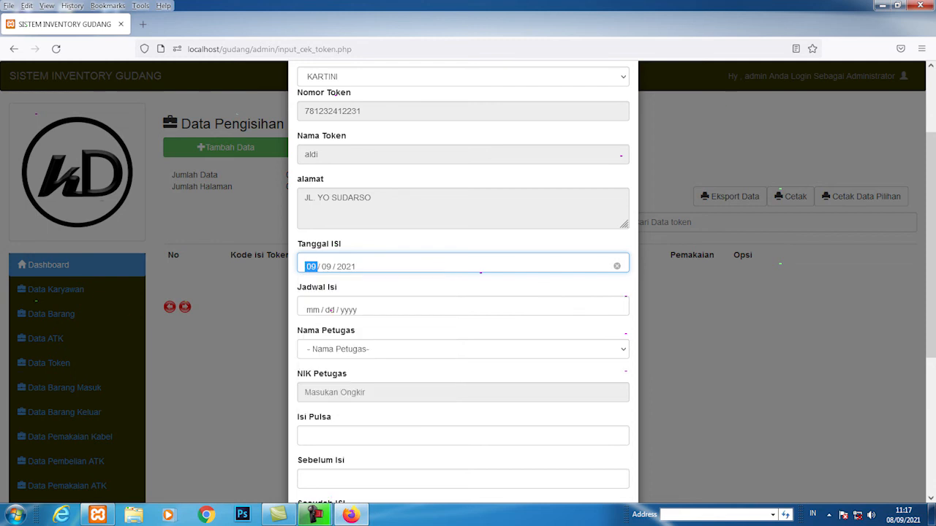
click(349, 310)
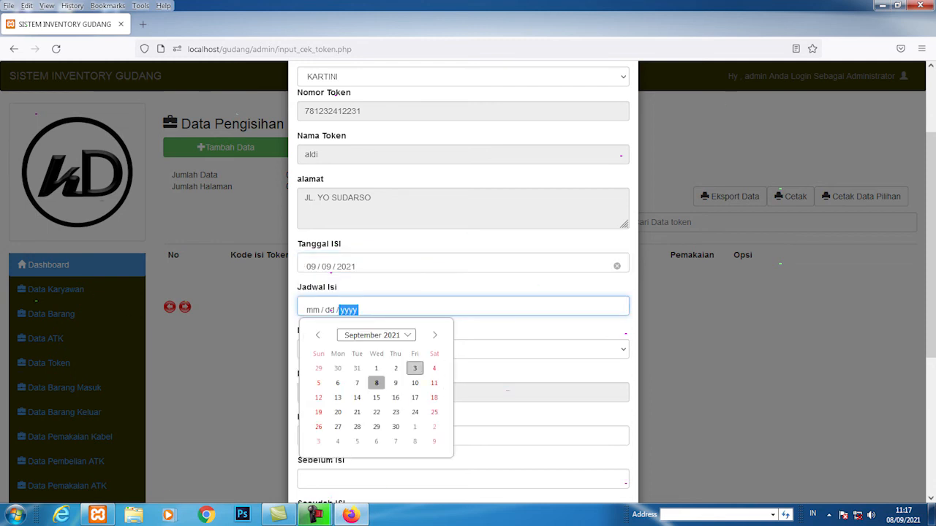
click(435, 335)
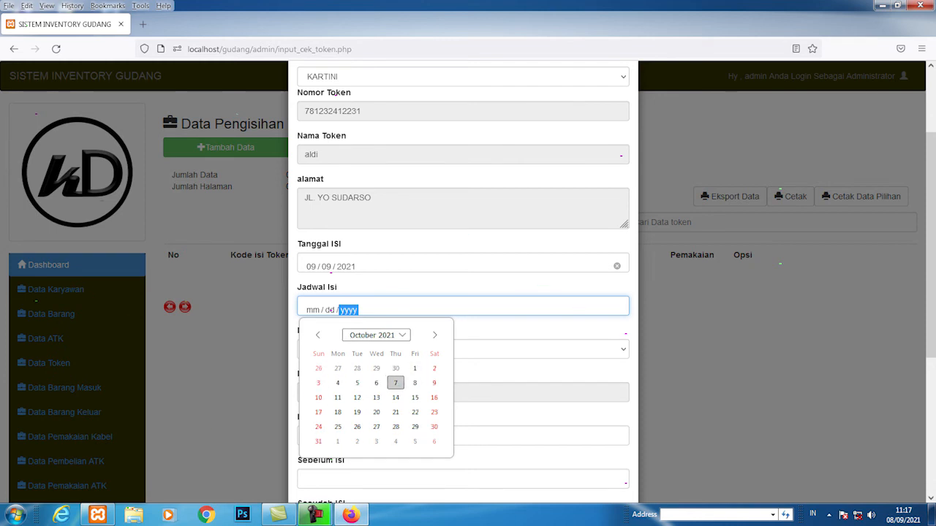
click(435, 368)
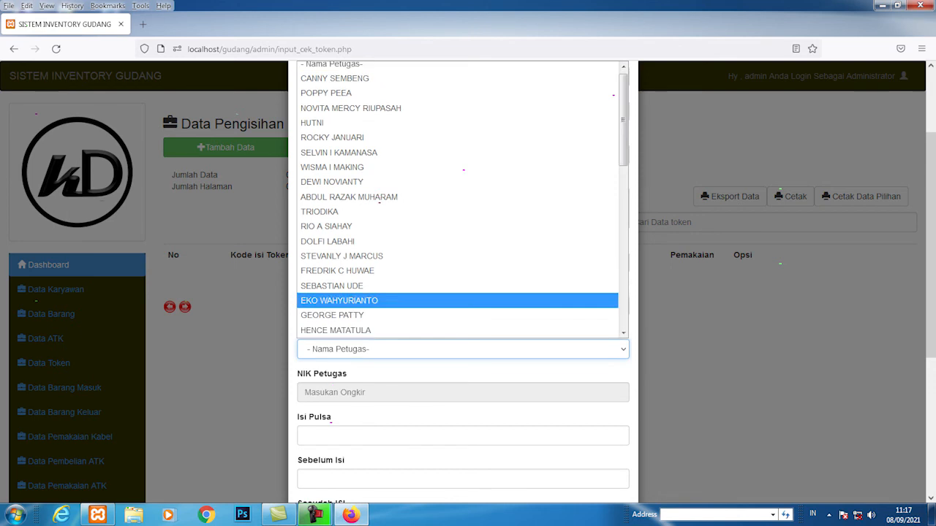
click(328, 256)
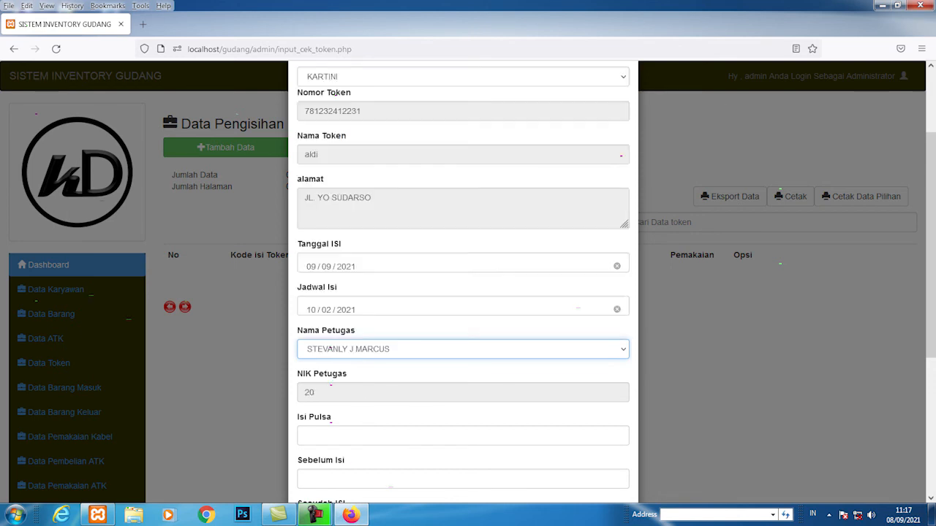
scroll(330, 349, down, 3)
key(Tab)
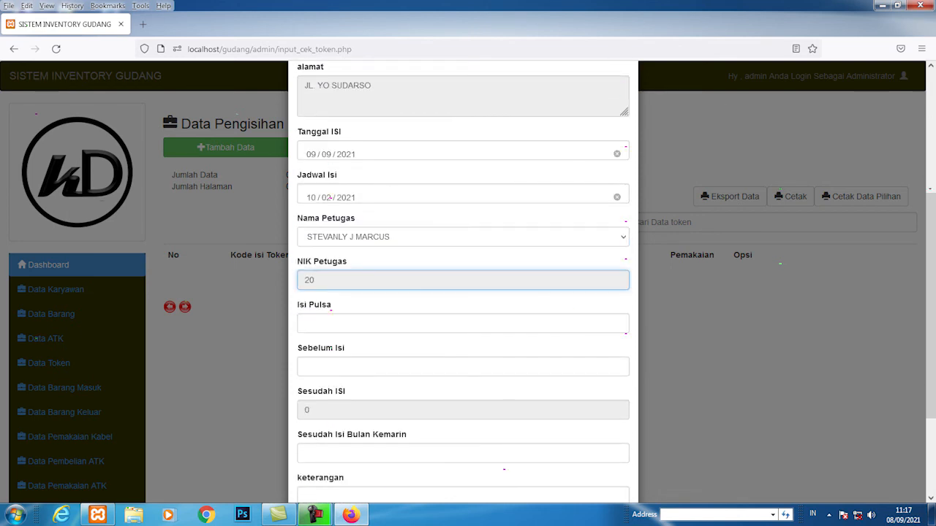
Step: Enter Isi Pulsa 100000, Sebelum Isi 450 and Sesudah Isi Bulan Kemarin 700
click(305, 323)
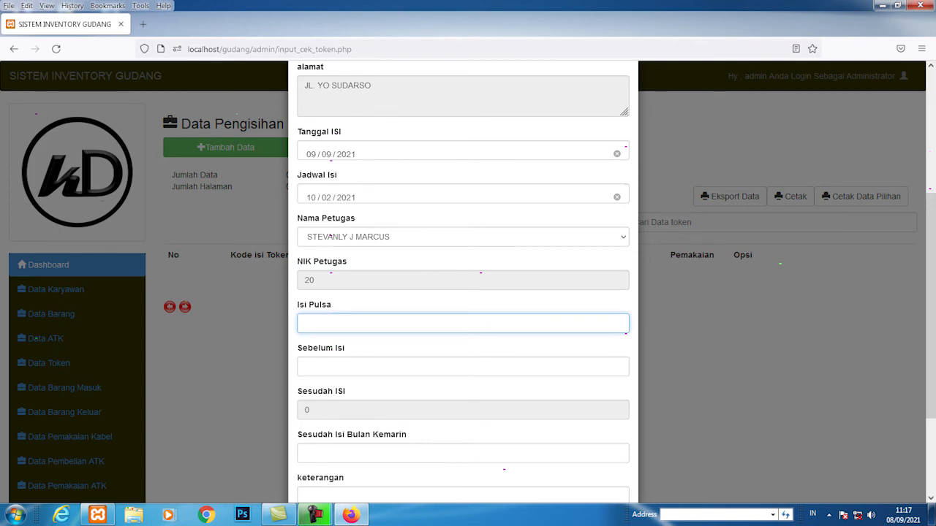
text(100000)
click(306, 367)
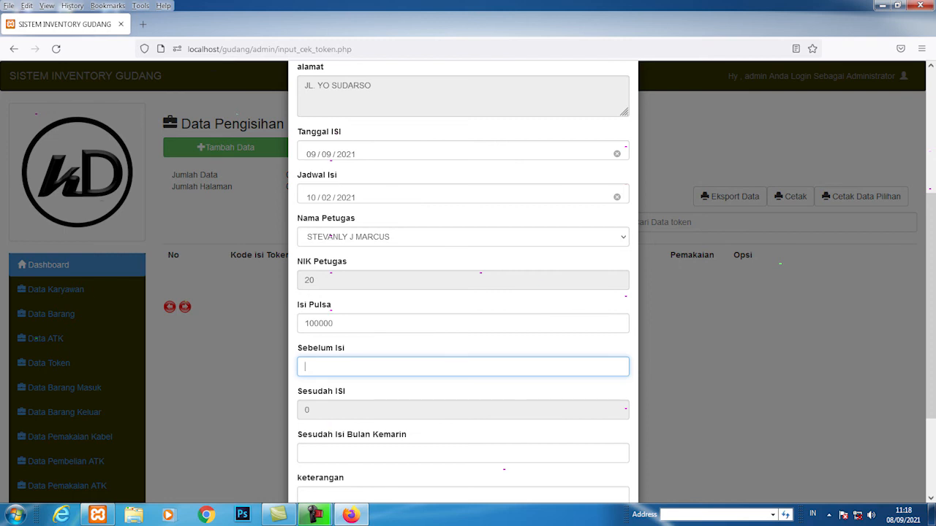
text(450)
scroll(463, 277, down, 3)
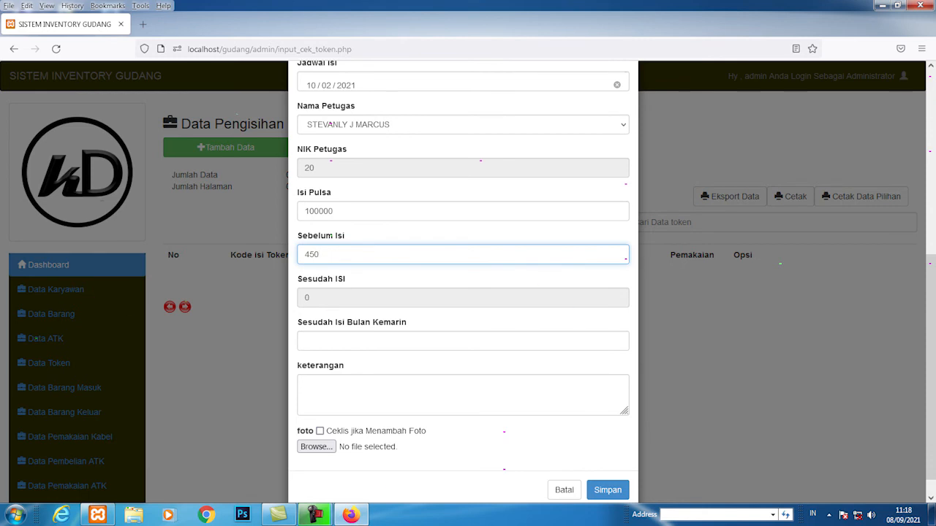
click(463, 341)
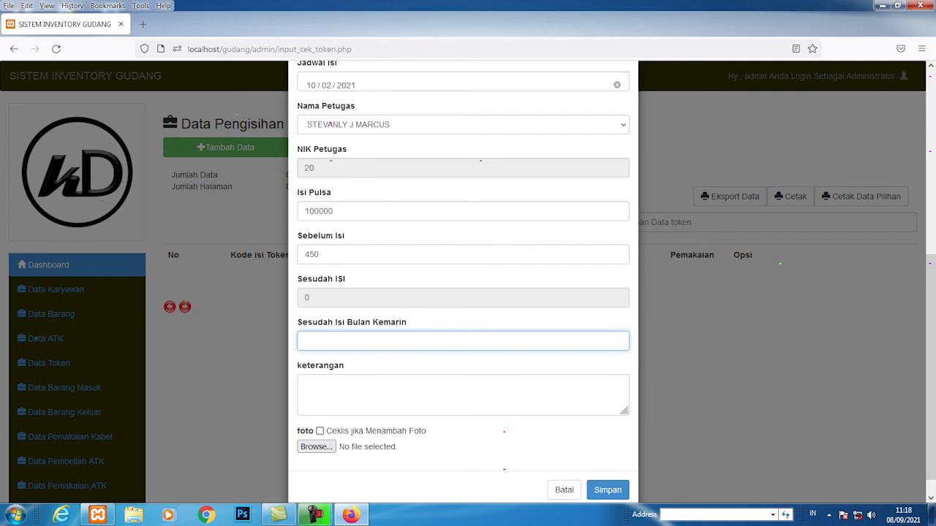
text(700)
click(305, 384)
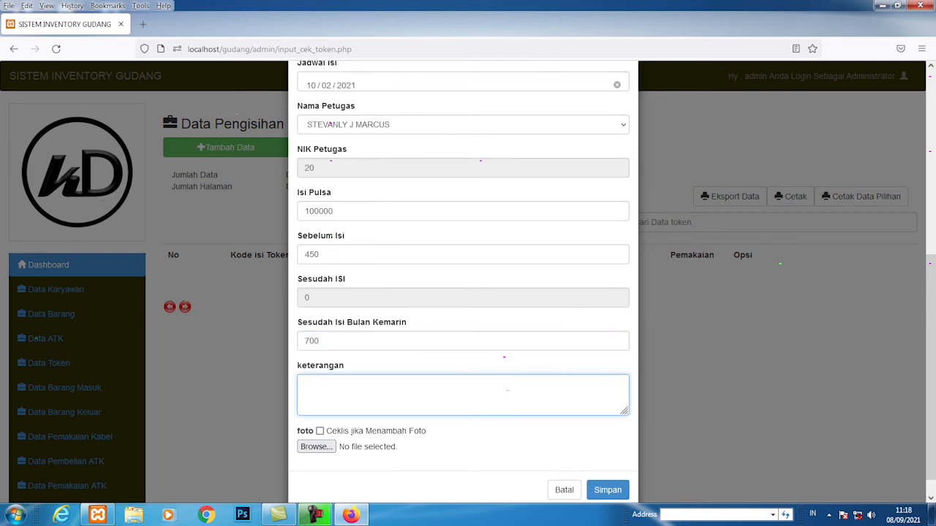
Step: Save refill T0001 and view its detail page
click(607, 490)
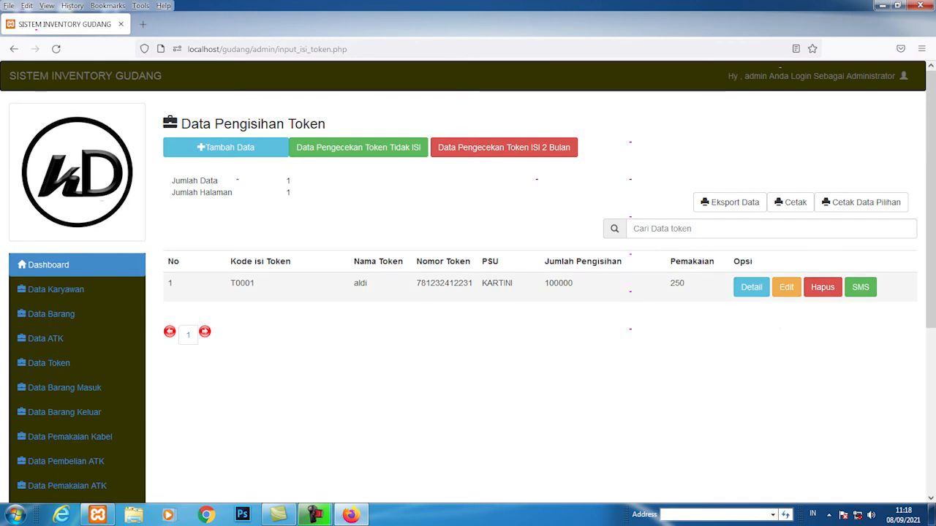
scroll(751, 286, down, 2)
scroll(751, 286, up, 2)
click(751, 287)
scroll(751, 286, down, 2)
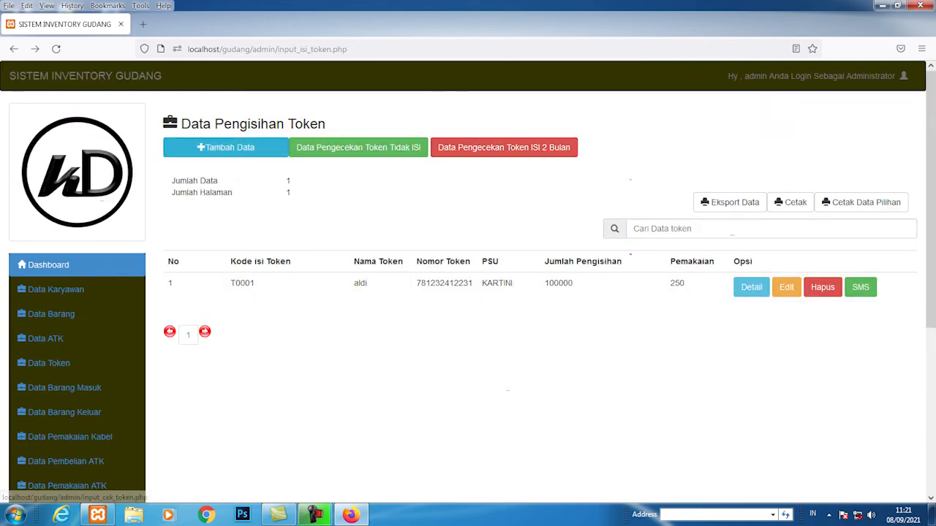
Step: Start a new refill record on the second token check page, initially with PSU KARTINI
click(503, 147)
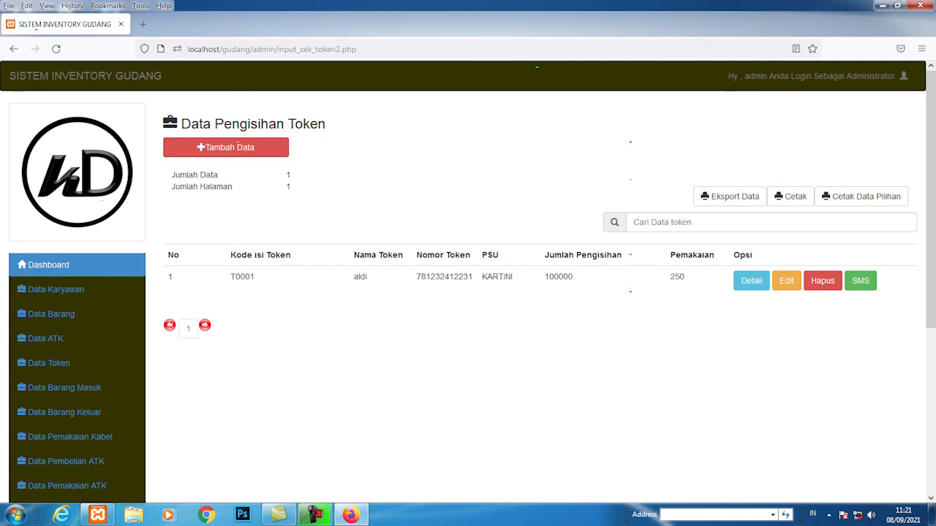
click(232, 147)
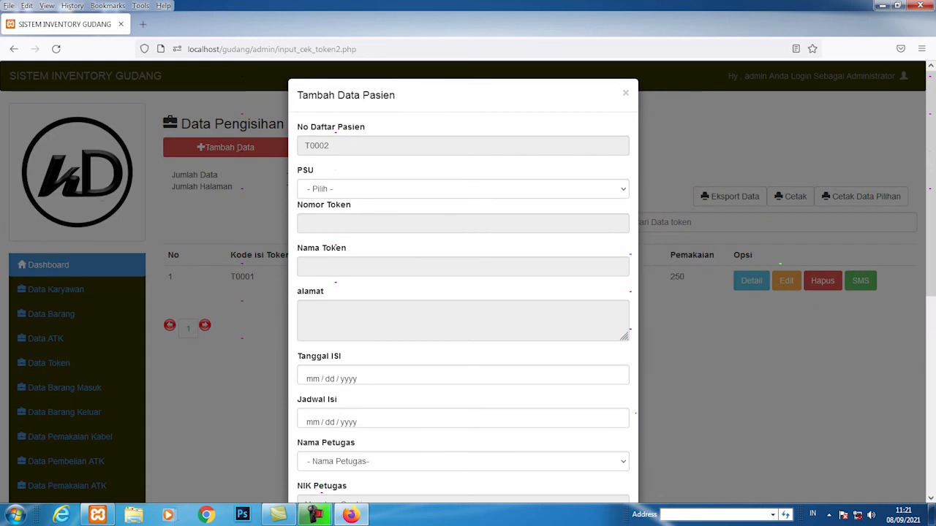
click(463, 188)
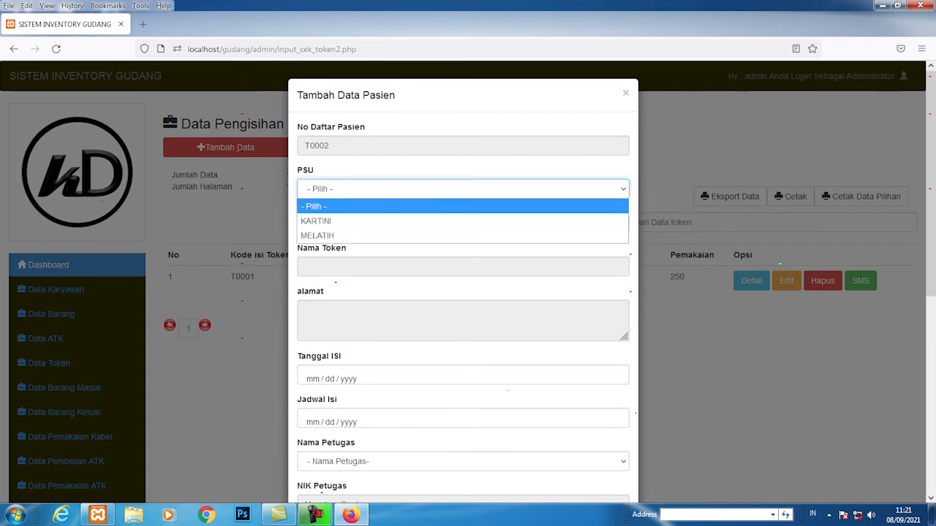
click(316, 220)
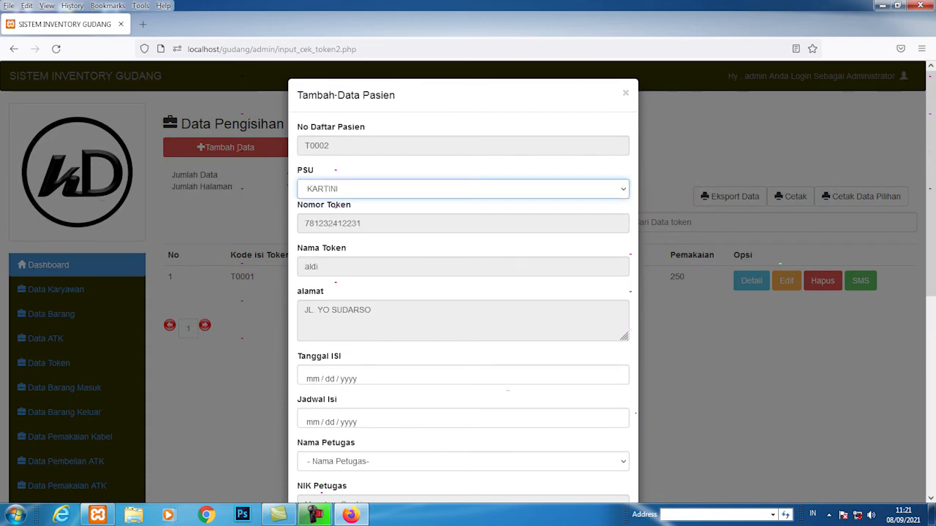
scroll(327, 149, down, 1)
Step: Set the fill date to 10/07/2021
click(322, 321)
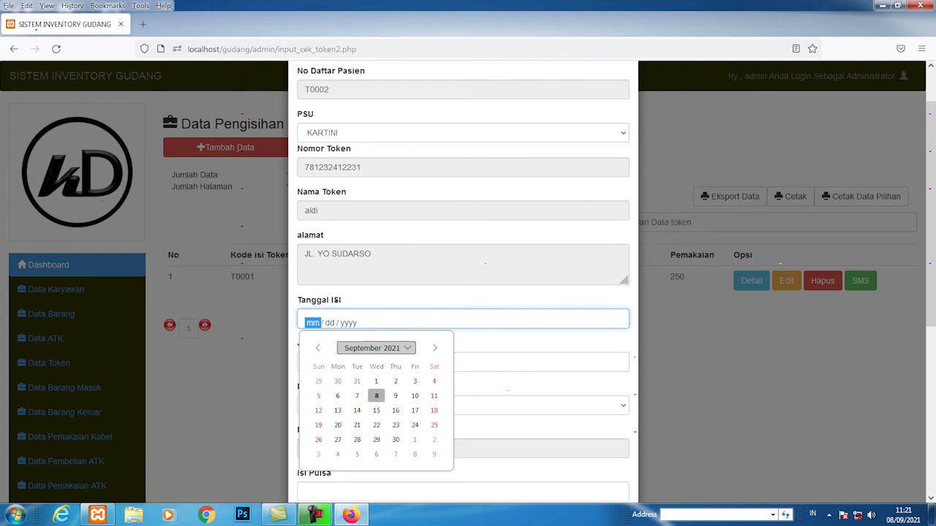
click(376, 348)
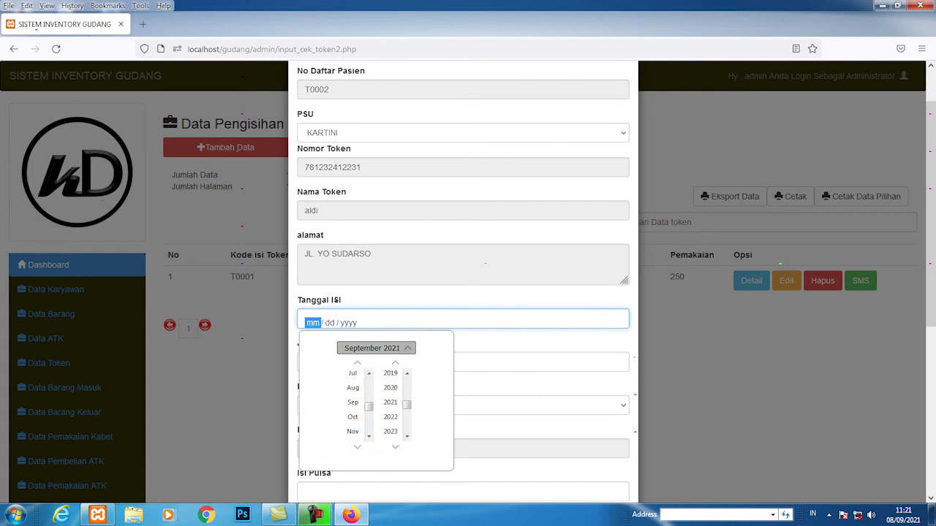
click(376, 348)
click(435, 348)
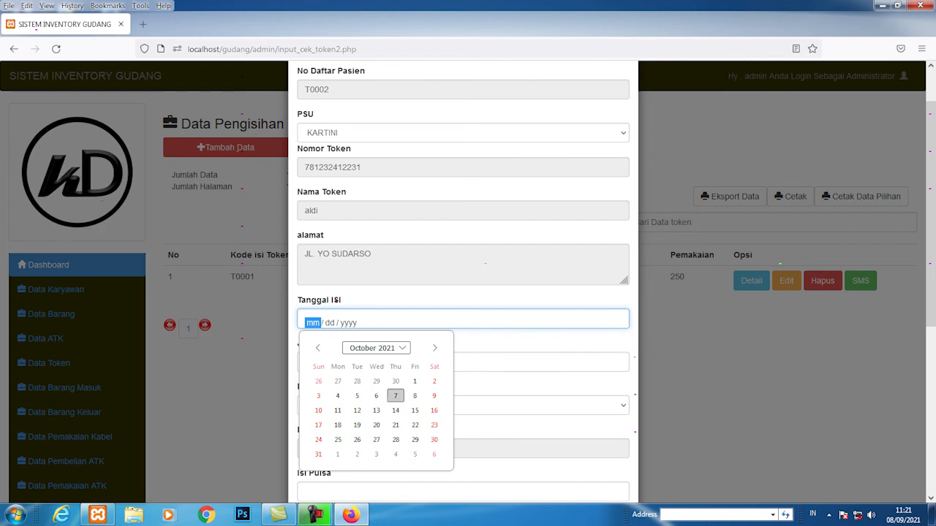
click(395, 396)
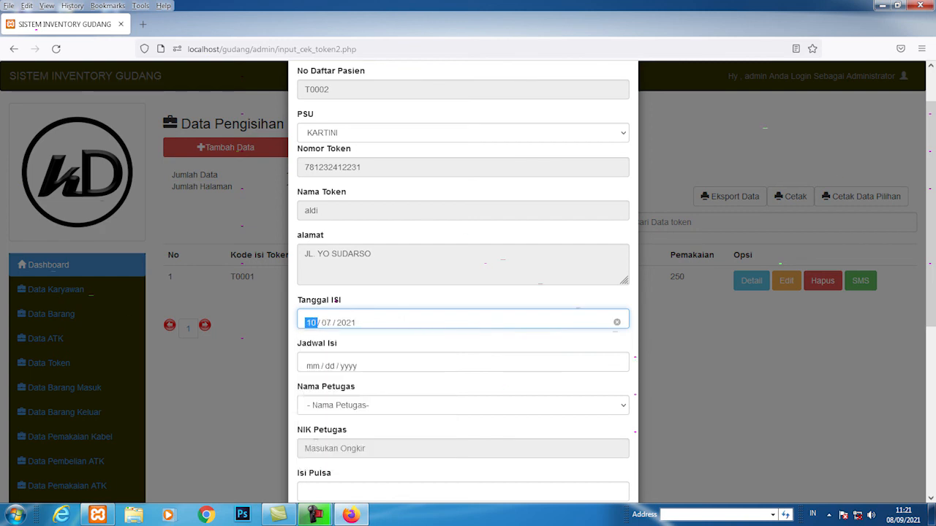
click(346, 322)
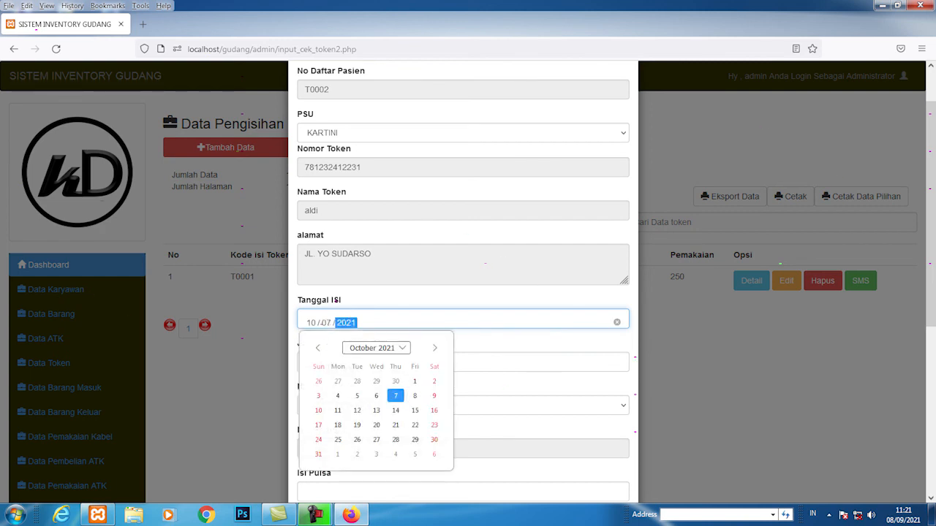
click(395, 395)
Step: Set the refill schedule to 11/03/2021 and assign the officer
click(348, 366)
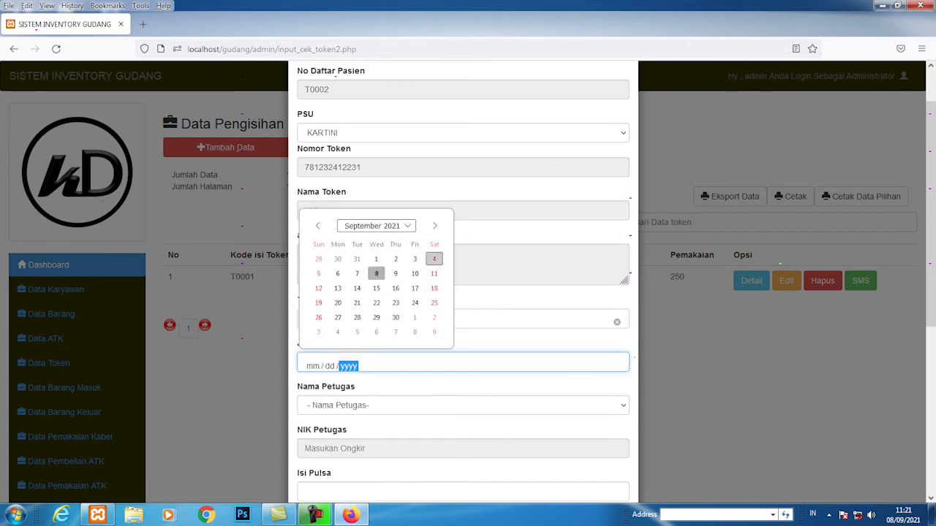
click(434, 226)
click(434, 225)
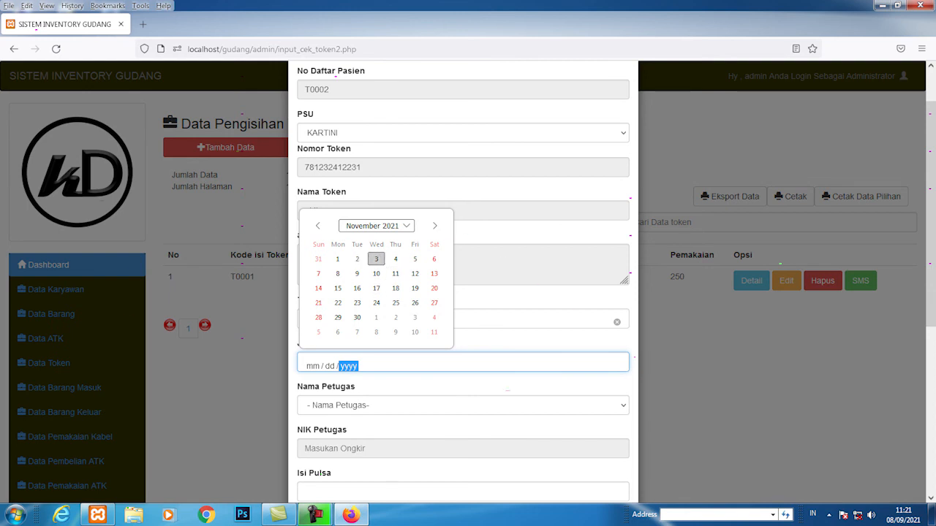
click(357, 259)
click(462, 405)
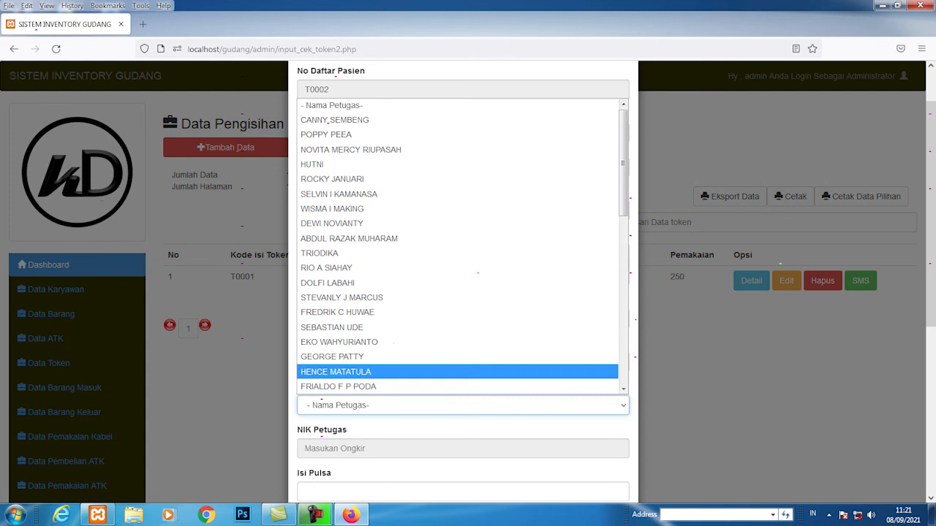
click(336, 371)
Step: Change the PSU to MELATIH
click(462, 133)
click(336, 180)
scroll(463, 282, down, 1)
scroll(322, 418, down, 1)
Step: Enter Isi Pulsa 500, Sebelum Isi 250 and Sesudah ISI 400, correcting a mistyped 600
click(322, 361)
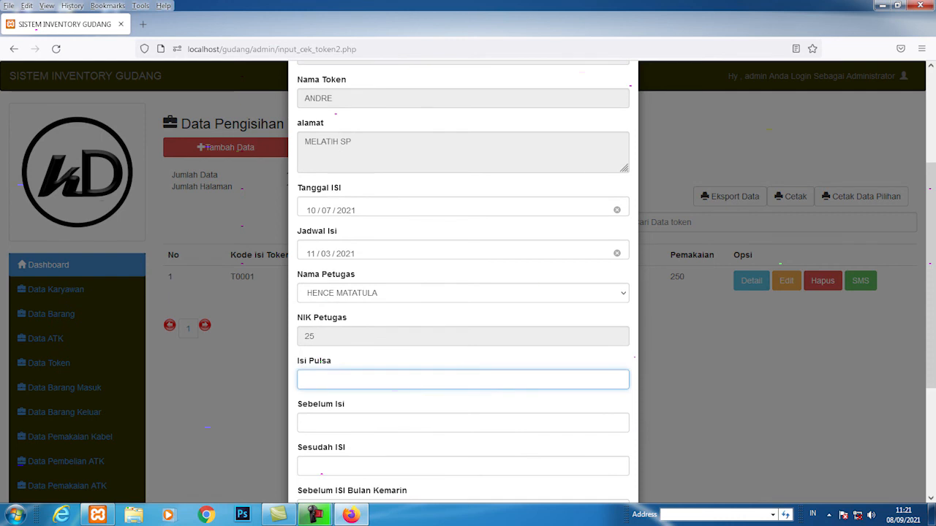
text(500)
click(322, 422)
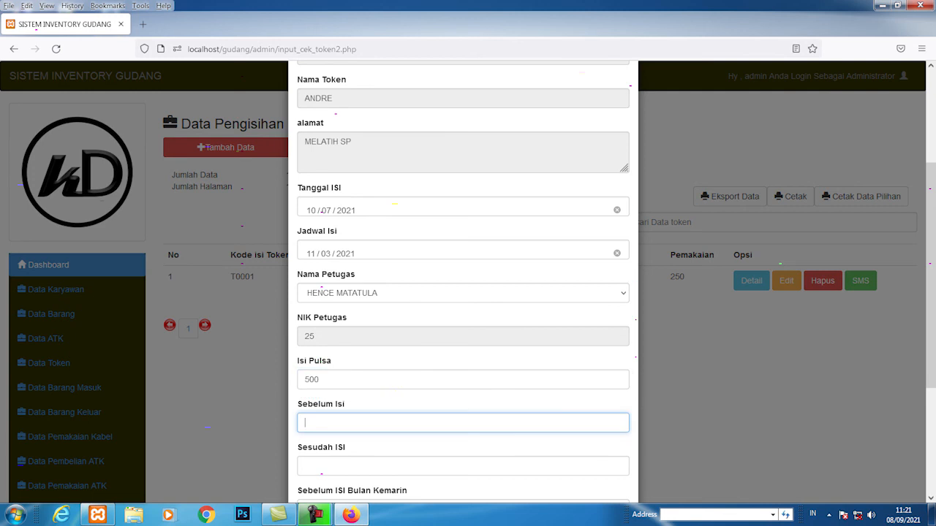
scroll(462, 293, down, 1)
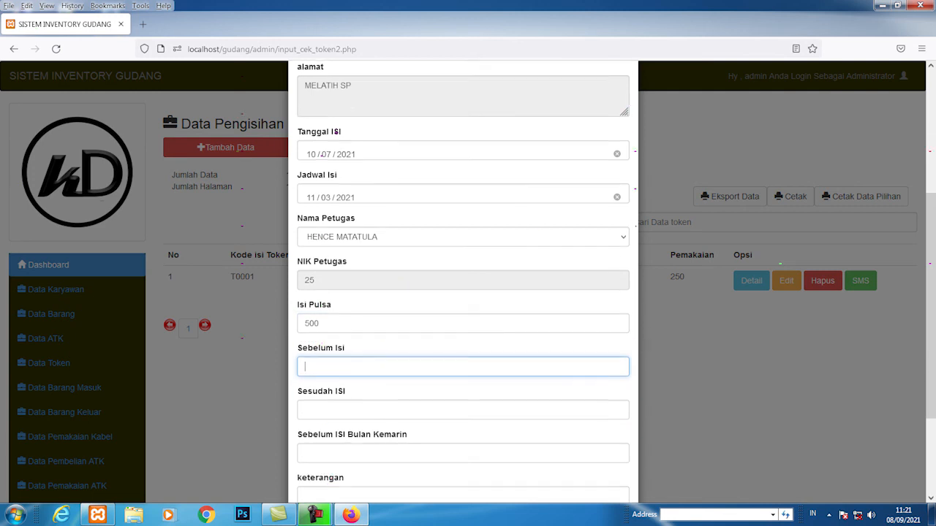
text(250)
key(Tab)
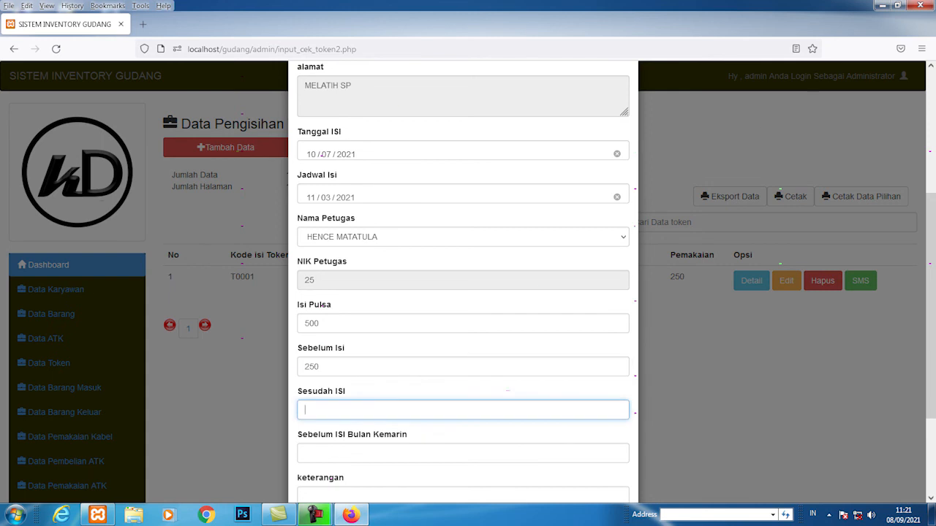
text(600)
scroll(463, 292, down, 1)
key(ctrl+a)
text(400)
Step: Enter 350 in Sebelum ISI Bulan Kemarin and mark the photo attachment
key(Tab)
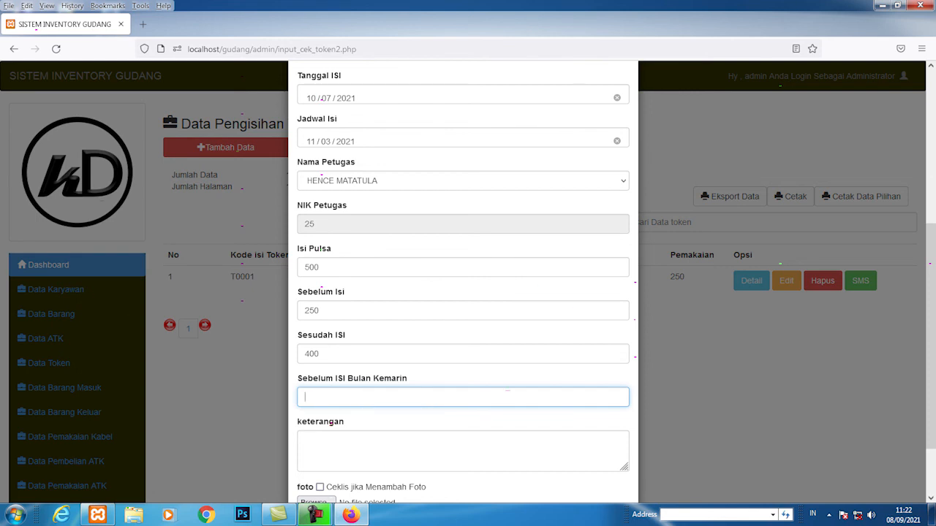
key(shift+Tab)
key(shift+Tab)
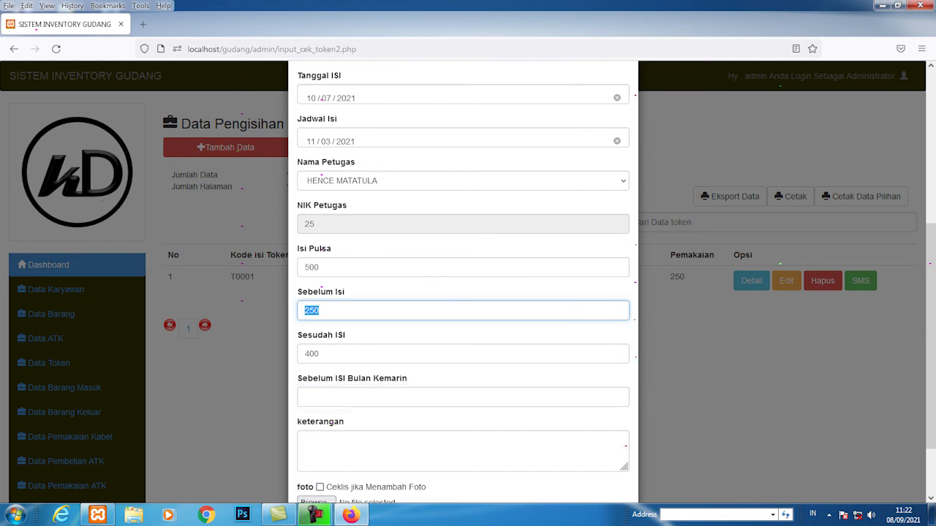
key(Tab)
key(Tab)
text(3)
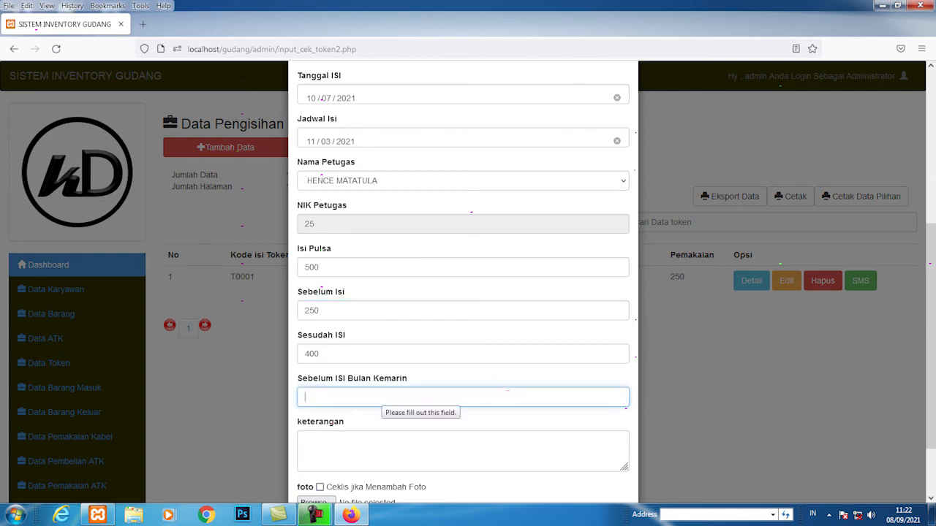
text(50)
key(Tab)
scroll(463, 293, down, 2)
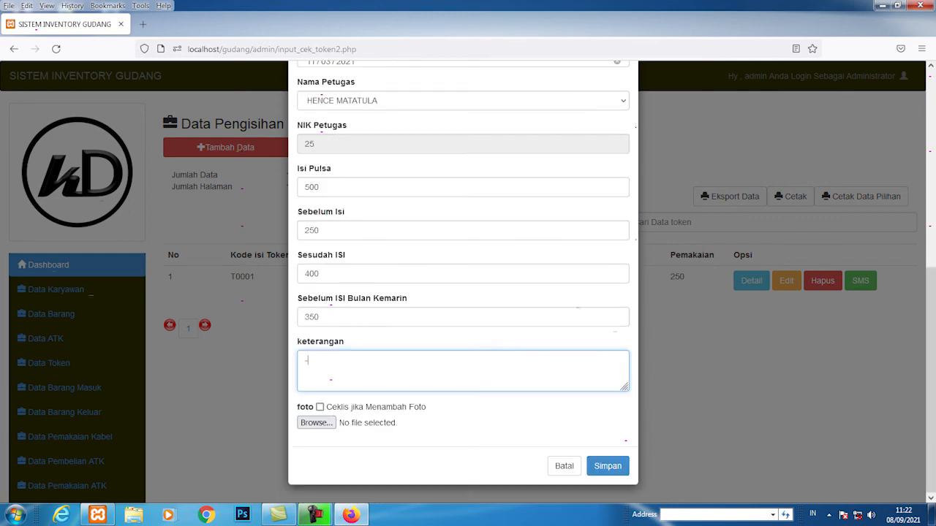
click(320, 408)
Step: Attach Jellyfish.jpg as the photo, save refill T0002 and open its details
click(317, 424)
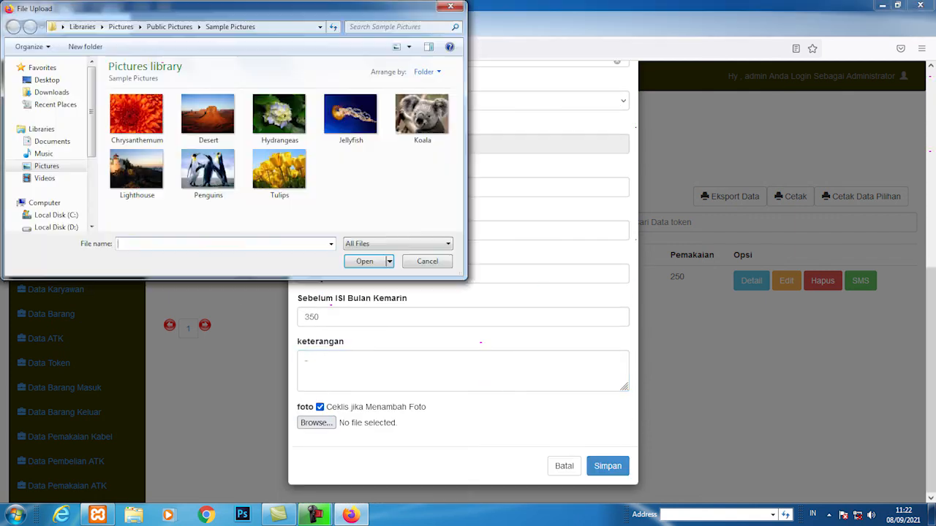
double_click(350, 115)
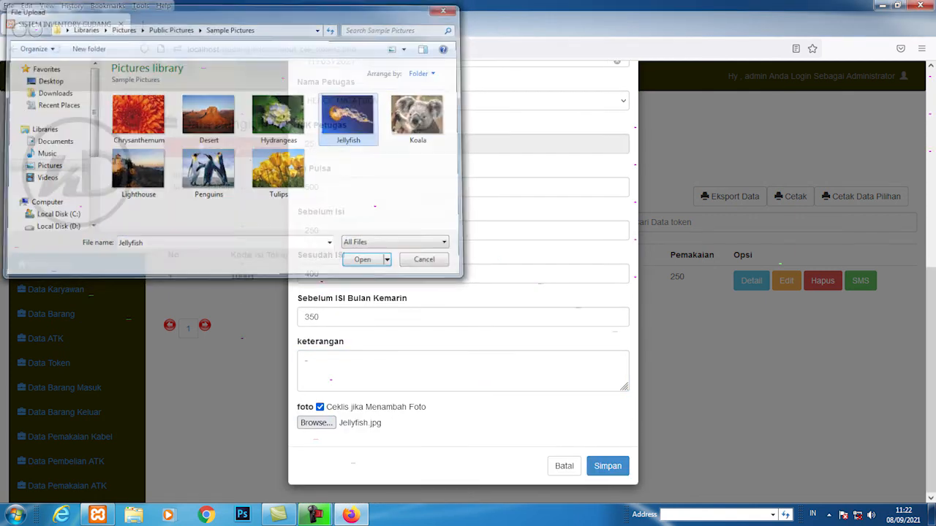
click(607, 465)
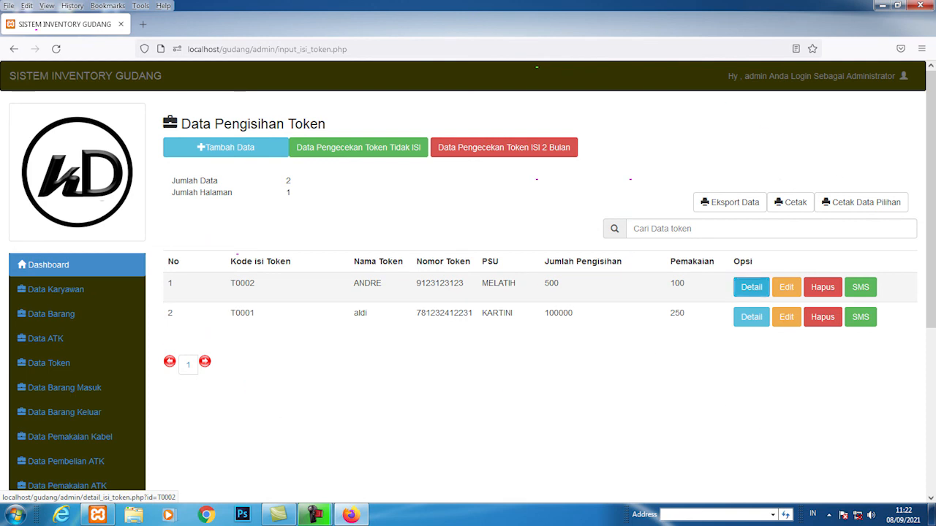
click(751, 286)
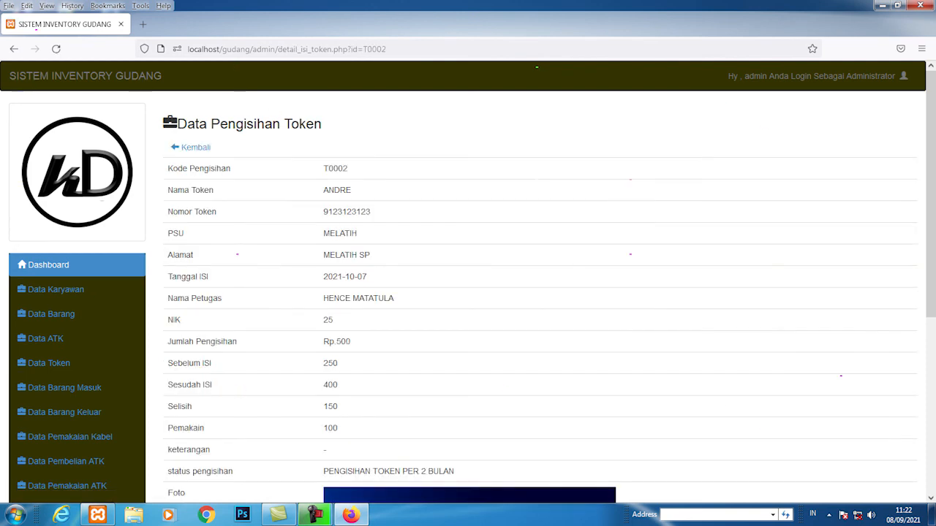
Step: Highlight T0002's figures: Rp.500, Sesudah ISI 400, Selisih 150 and Pemakaian 100
drag(323, 342, 338, 363)
double_click(331, 386)
scroll(468, 282, down, 2)
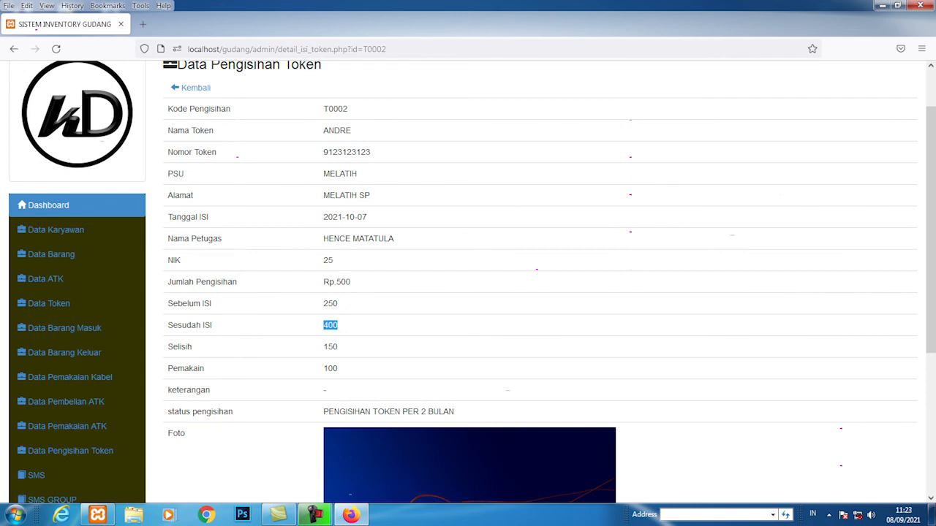
double_click(330, 348)
click(333, 350)
double_click(331, 368)
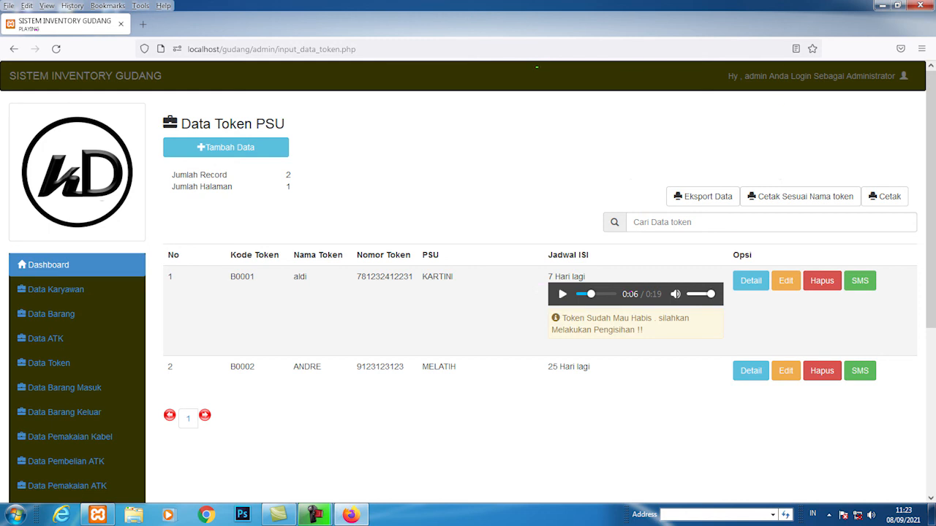
click(750, 281)
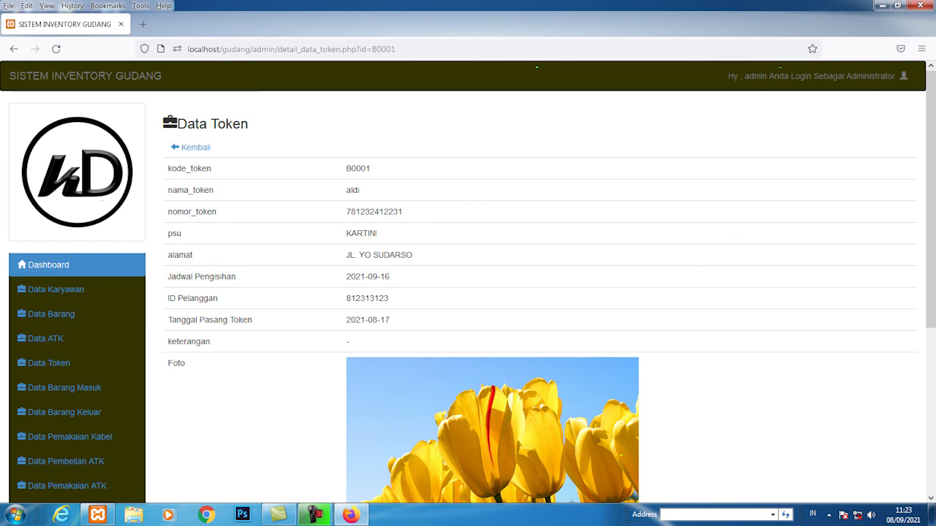
drag(218, 298, 167, 298)
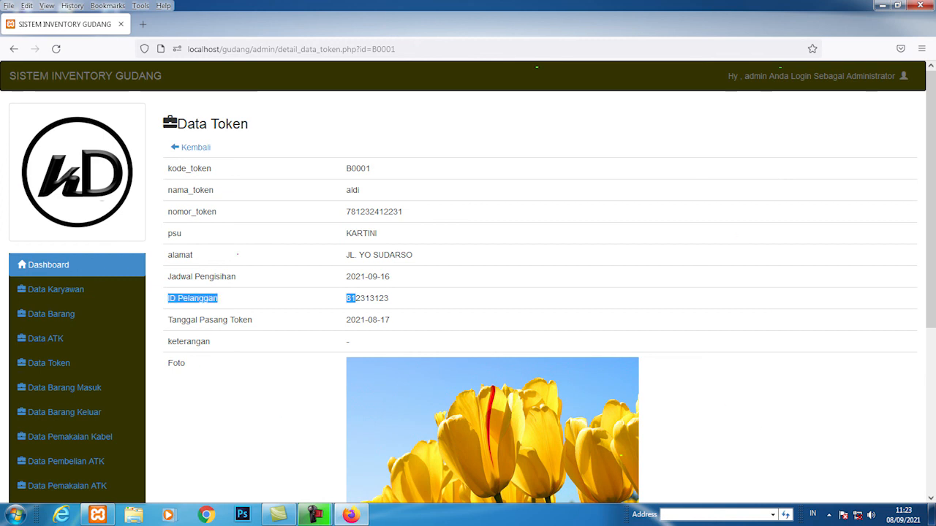
drag(390, 277, 346, 277)
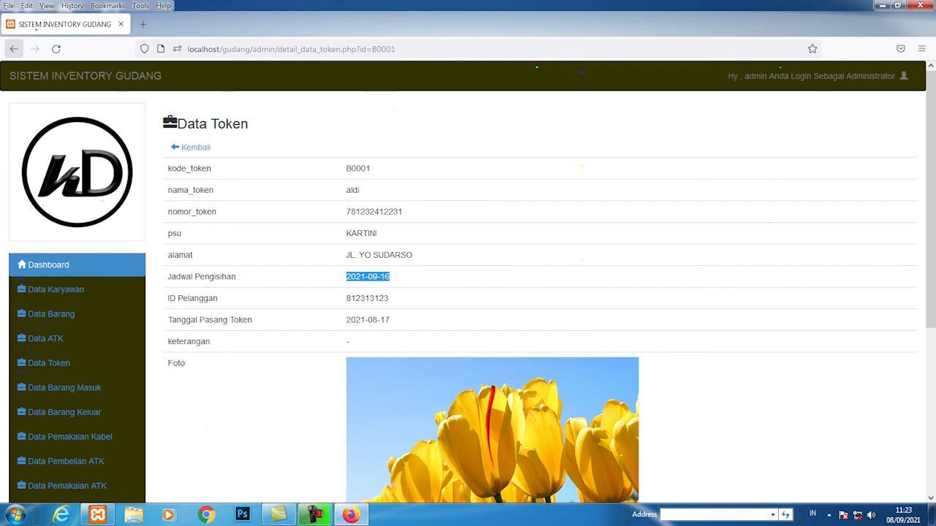
click(13, 48)
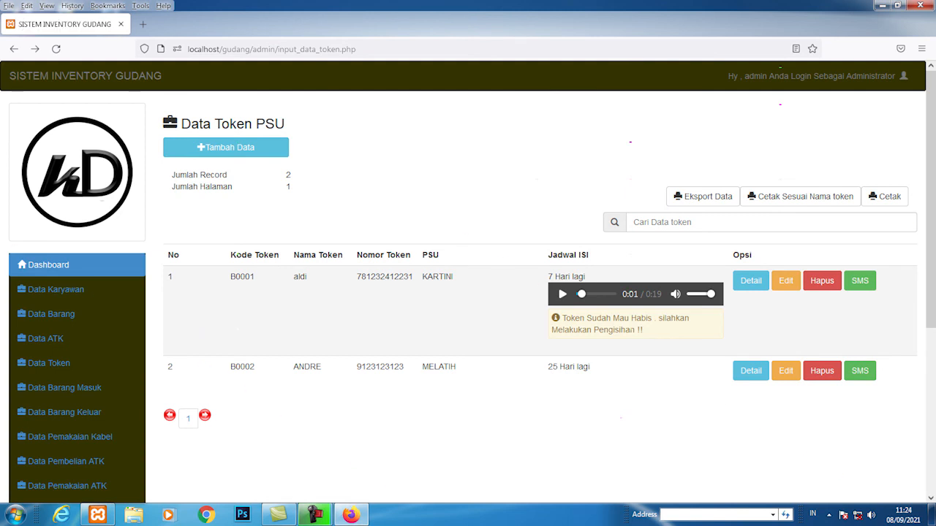
scroll(468, 278, down, 3)
scroll(468, 282, down, 2)
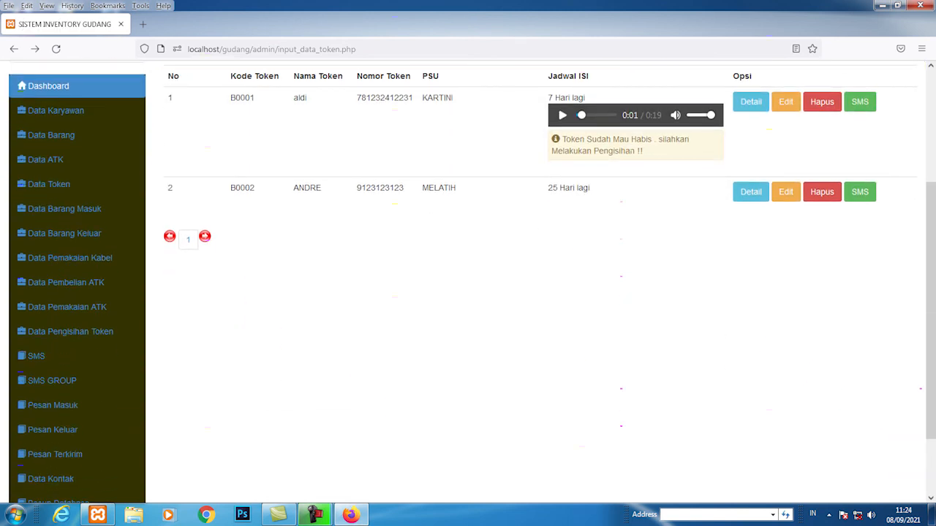
scroll(468, 281, down, 2)
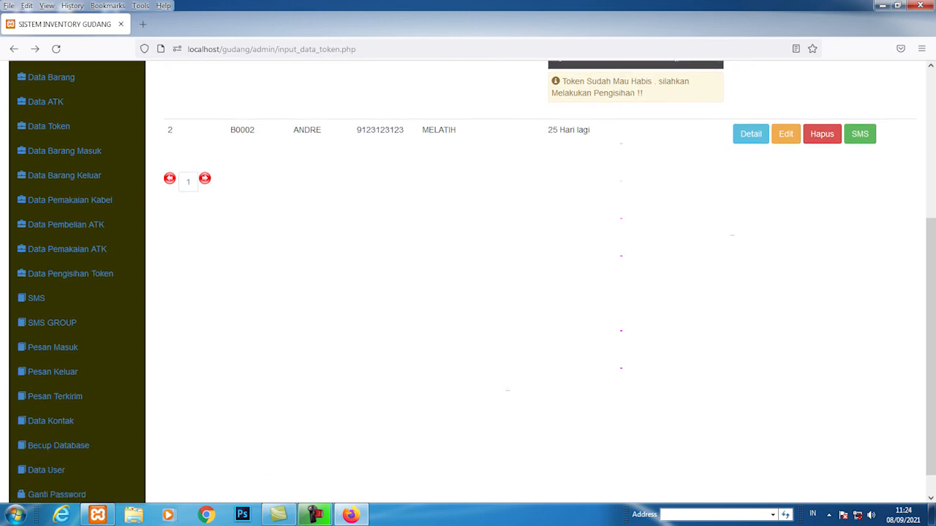
scroll(76, 317, down, 1)
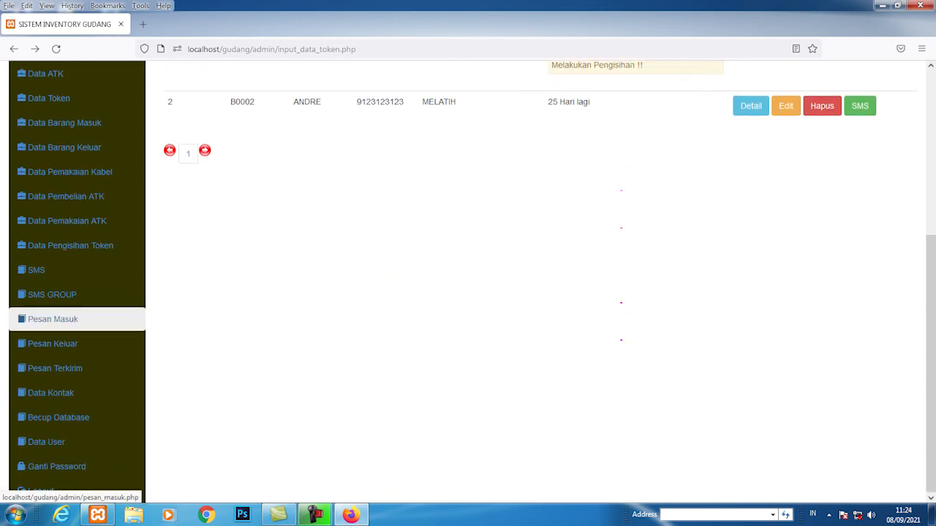
scroll(77, 318, up, 7)
scroll(76, 380, down, 8)
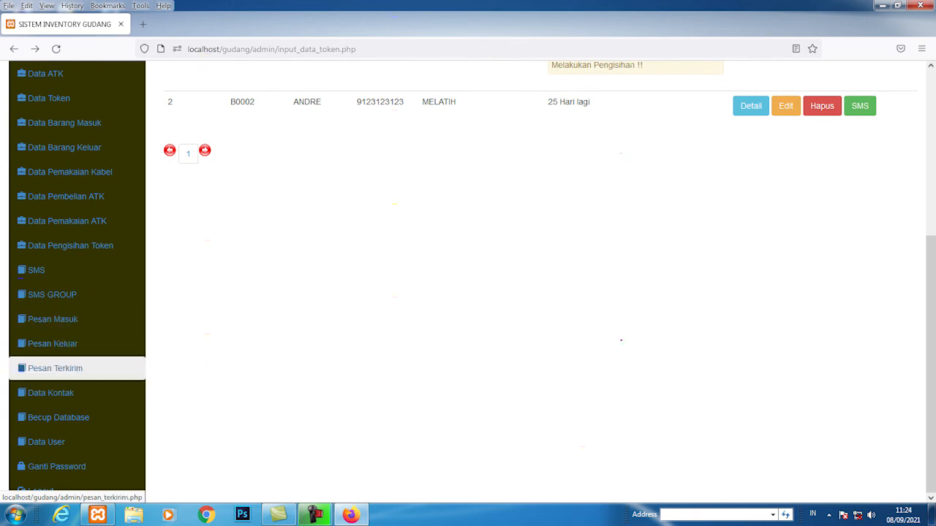
click(51, 393)
Step: Inspect the new-user form's Username, Password and Level fields, then cancel without adding
scroll(66, 366, down, 4)
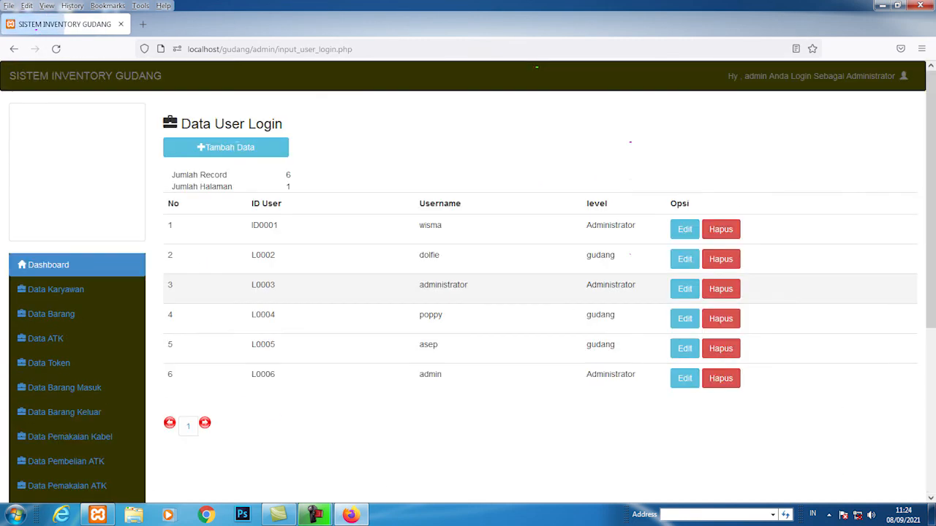
click(225, 147)
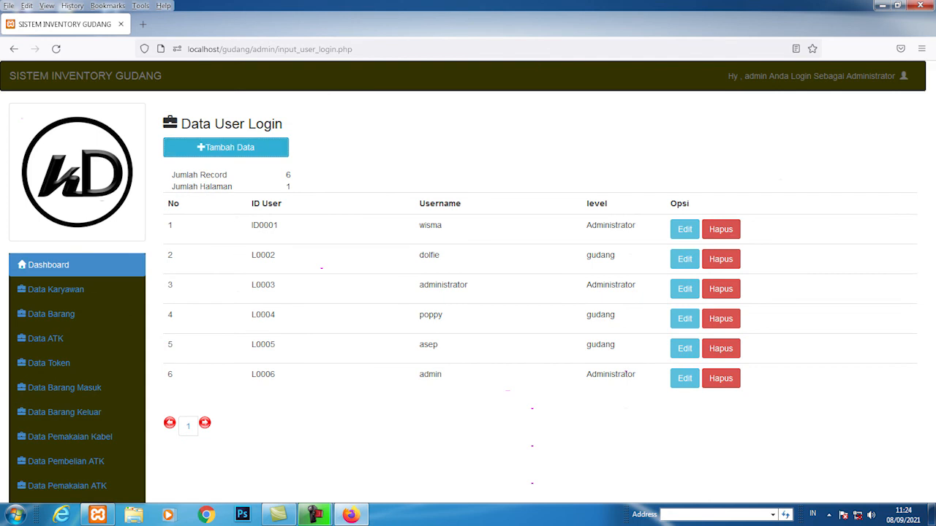
click(409, 145)
click(409, 188)
click(409, 233)
click(410, 316)
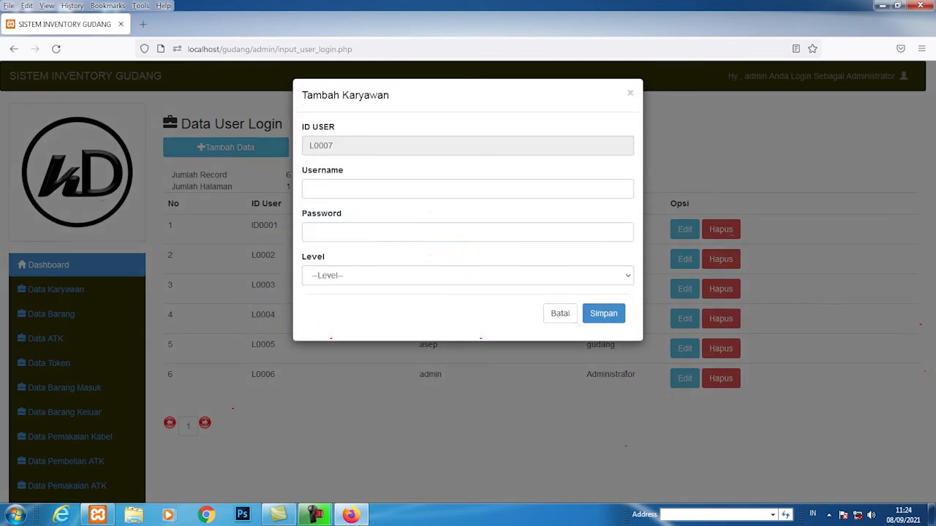
click(410, 276)
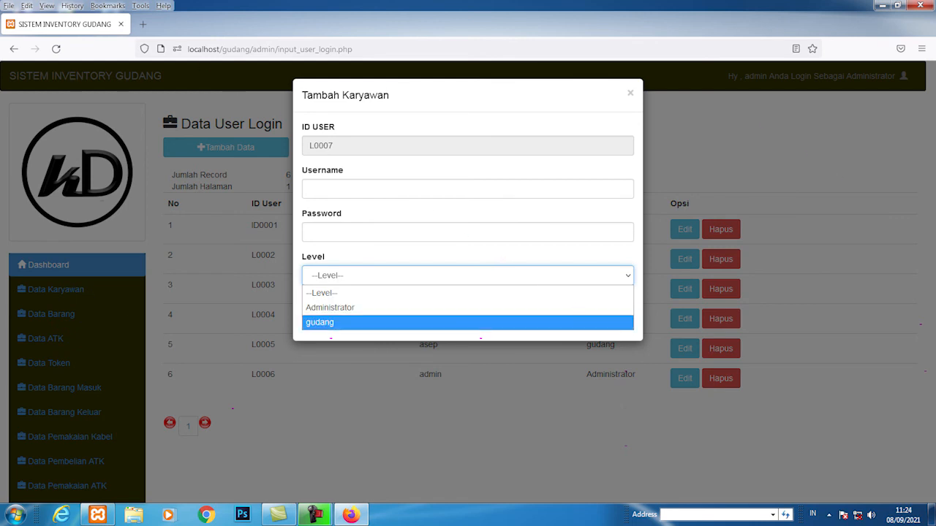
click(431, 376)
click(431, 376)
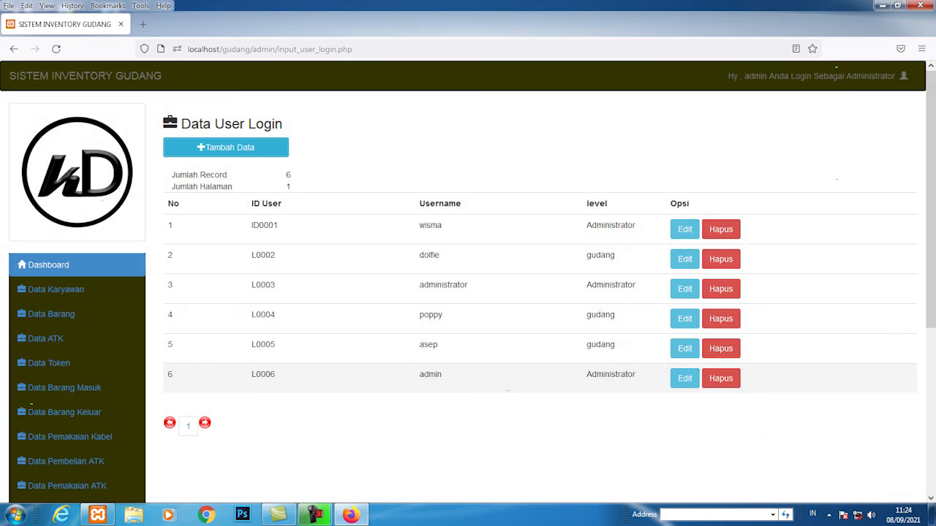
Step: Go to the Ganti Password page and look it over
scroll(431, 376, down, 3)
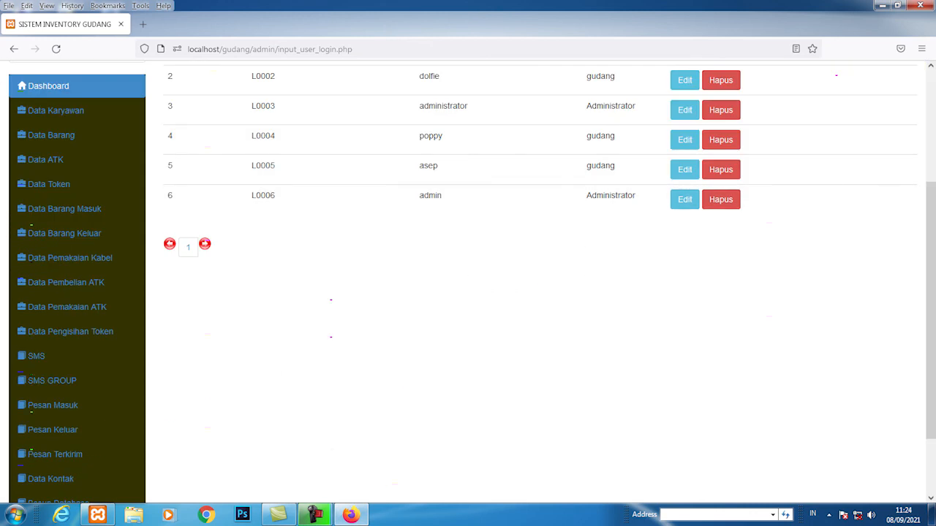
scroll(468, 293, down, 1)
scroll(468, 292, down, 1)
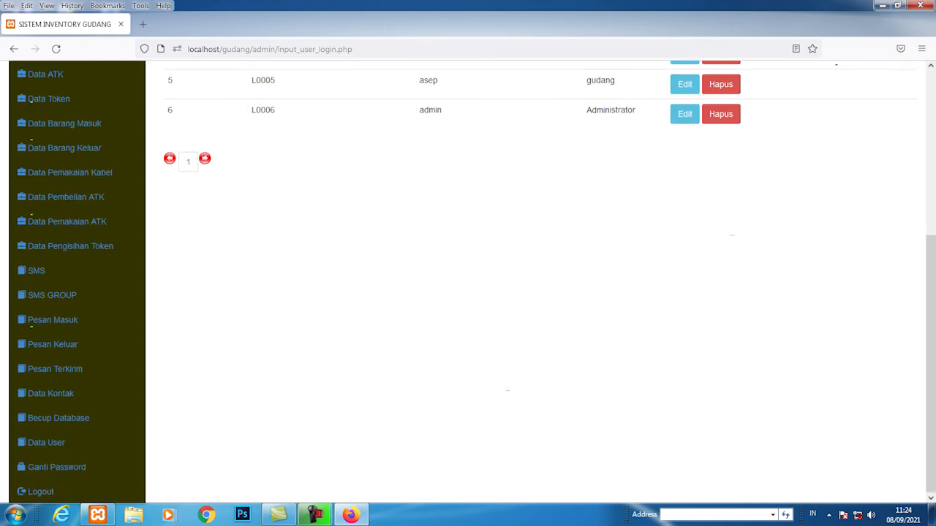
click(57, 466)
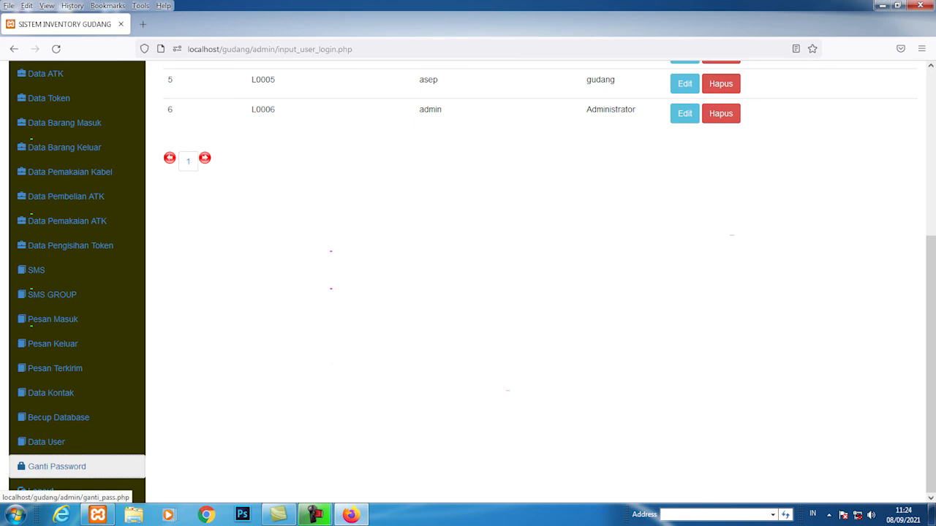
scroll(56, 466, down, 3)
scroll(468, 293, down, 1)
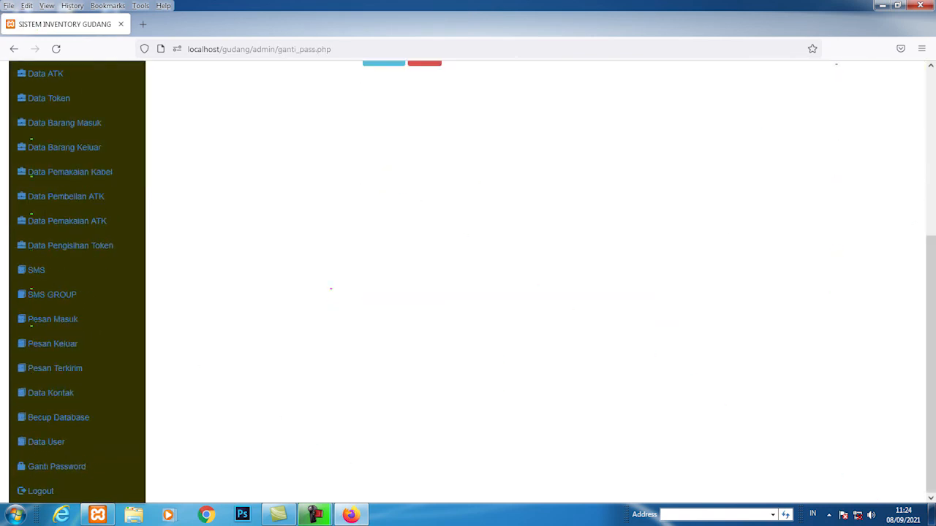
scroll(468, 293, up, 4)
Step: Go back to the Dashboard and review its ELCO 10 V / 47 MIKRO low-stock notice
click(49, 266)
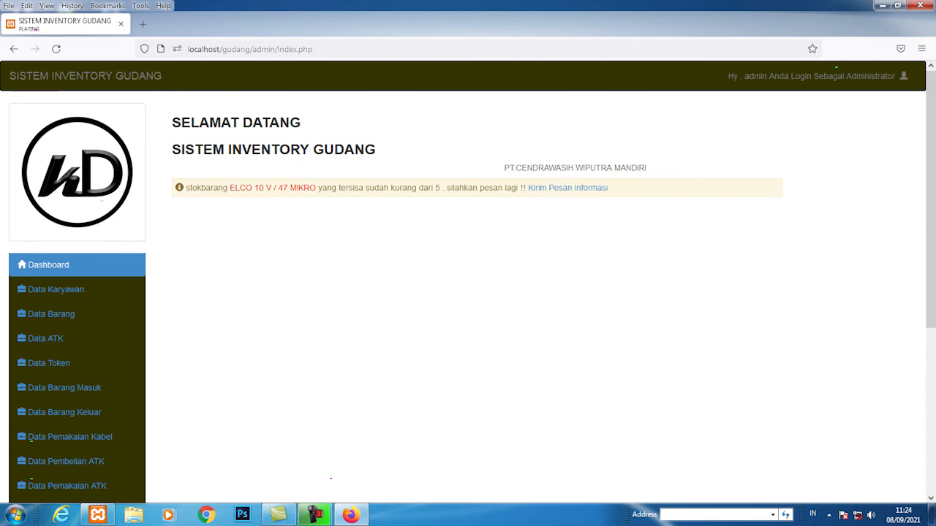
scroll(31, 301, down, 3)
scroll(31, 300, up, 2)
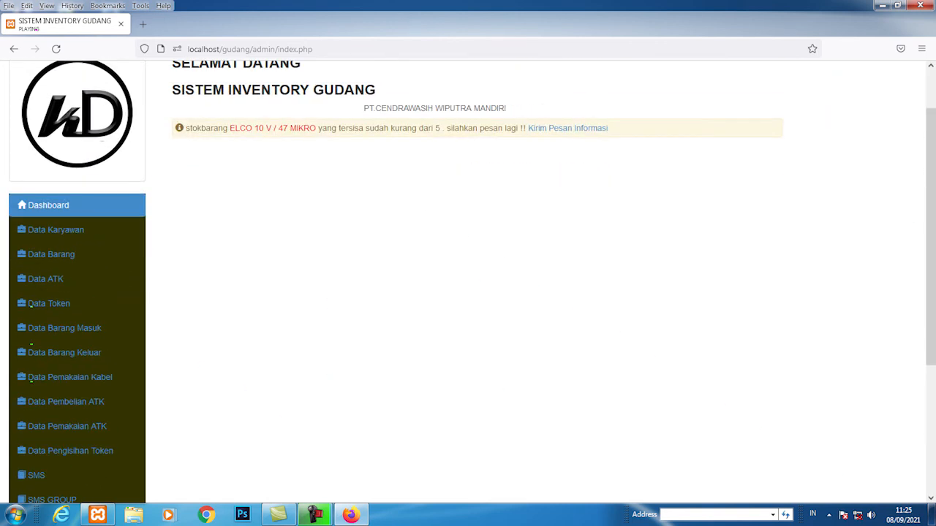
scroll(30, 344, down, 3)
scroll(31, 434, up, 2)
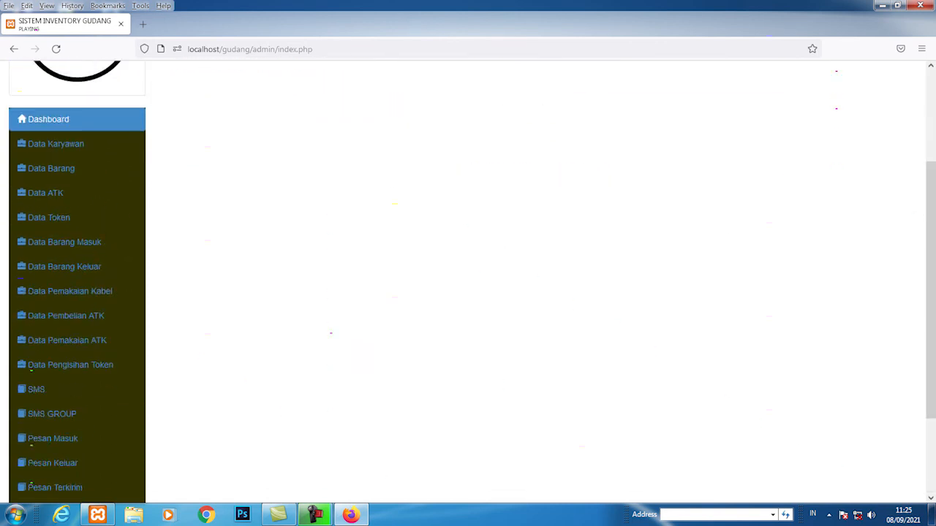
scroll(31, 434, up, 2)
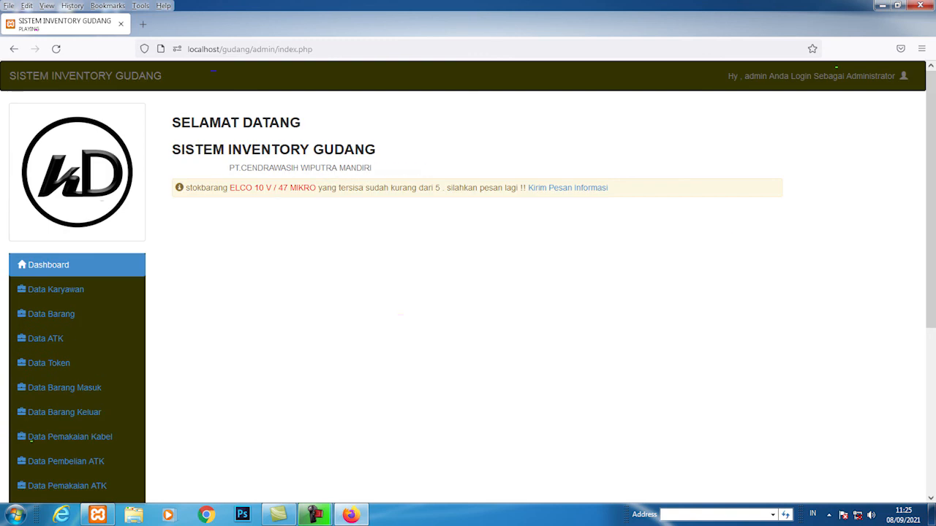